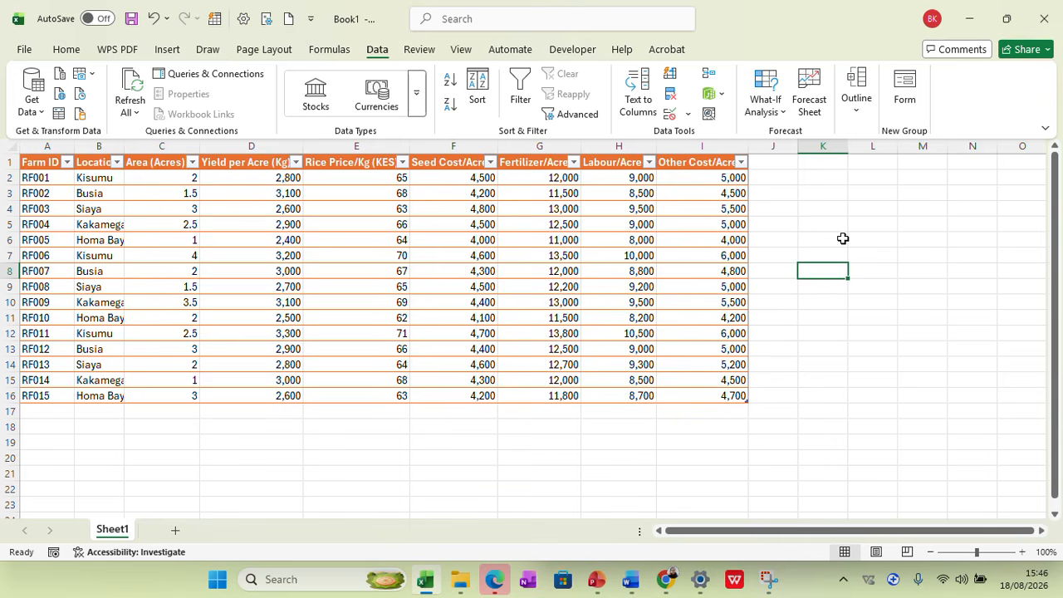
Enter the heading "Multiplication" in K2 and widen column K to fit it
click(809, 180)
text(Mult)
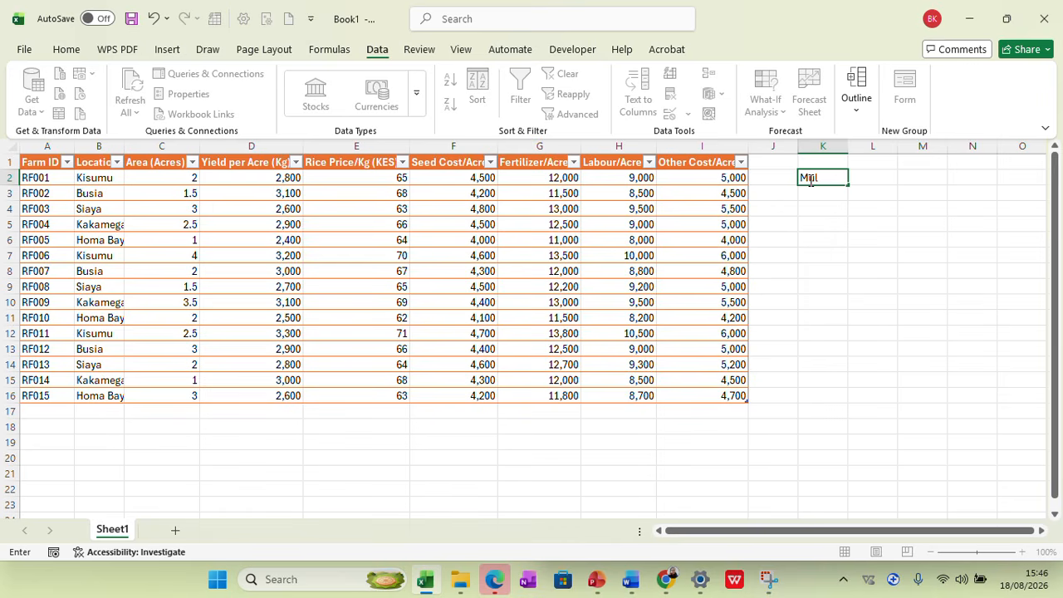
text(iplication)
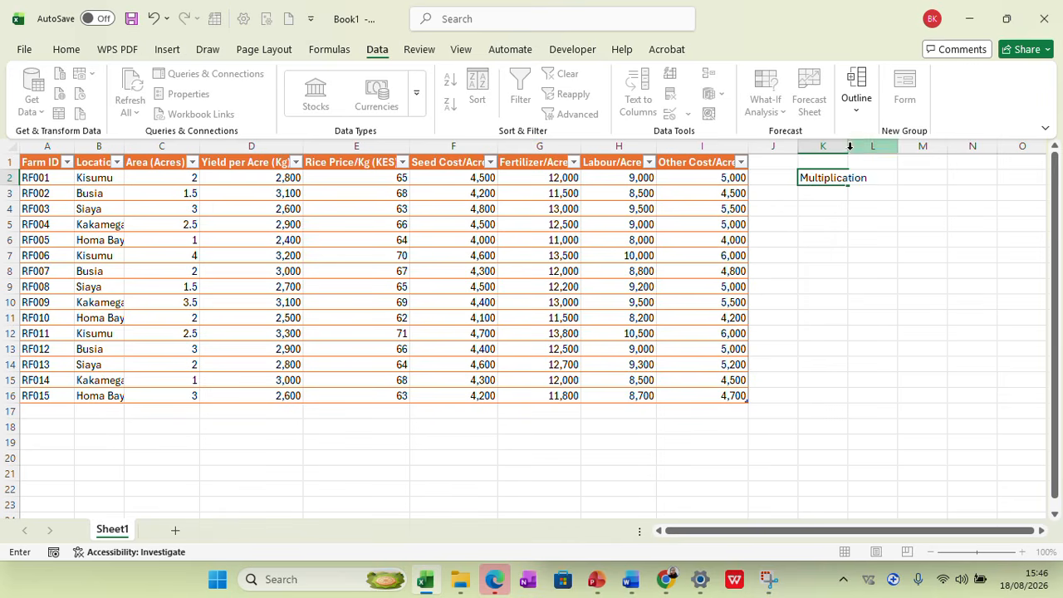
click(868, 214)
double_click(847, 147)
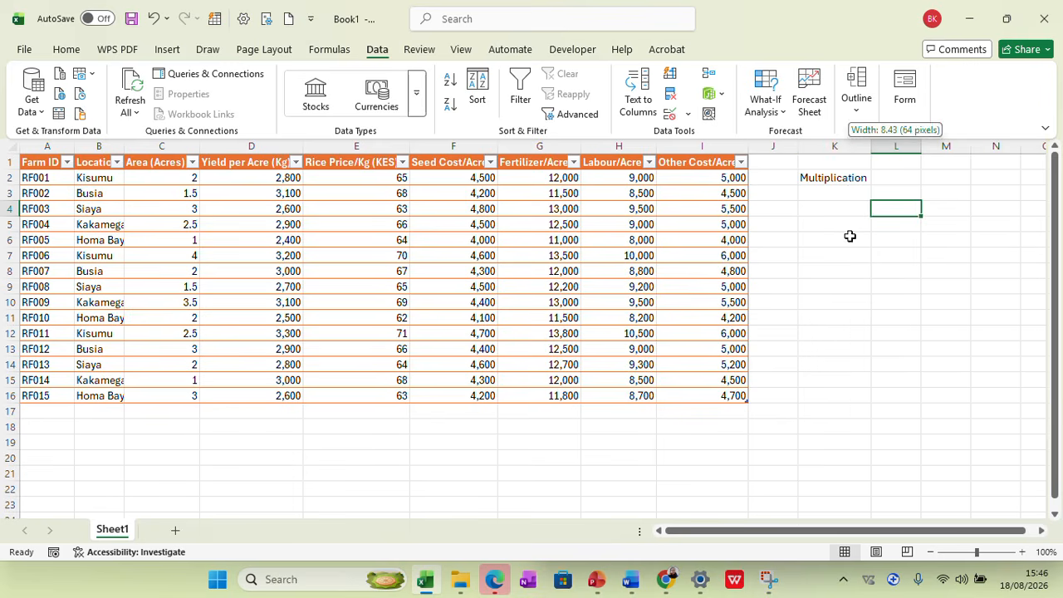
click(846, 286)
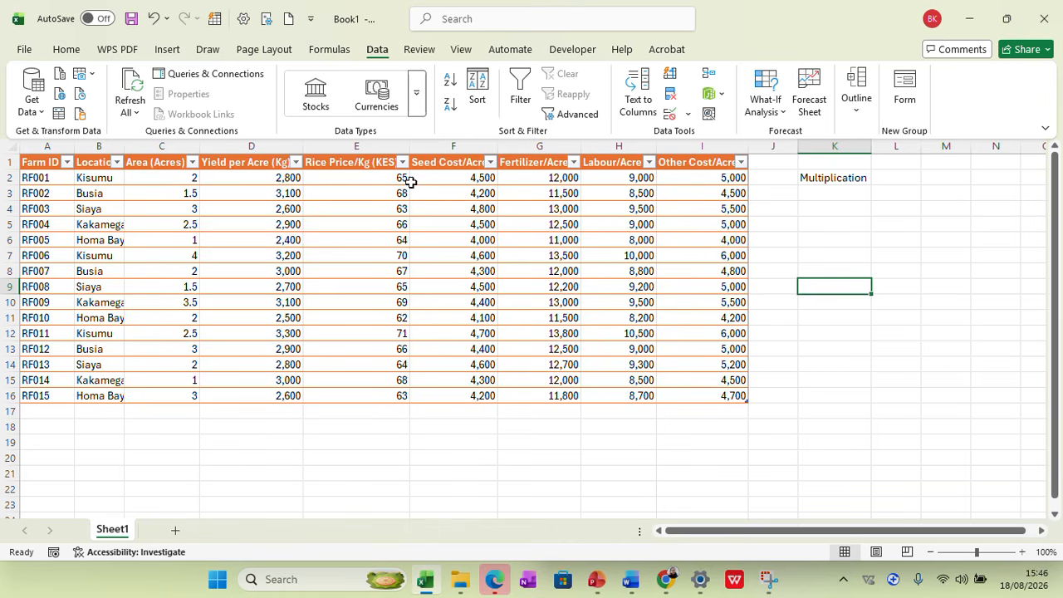
Move the "Multiplication" heading from K2 up to K1 and make it bold
click(814, 194)
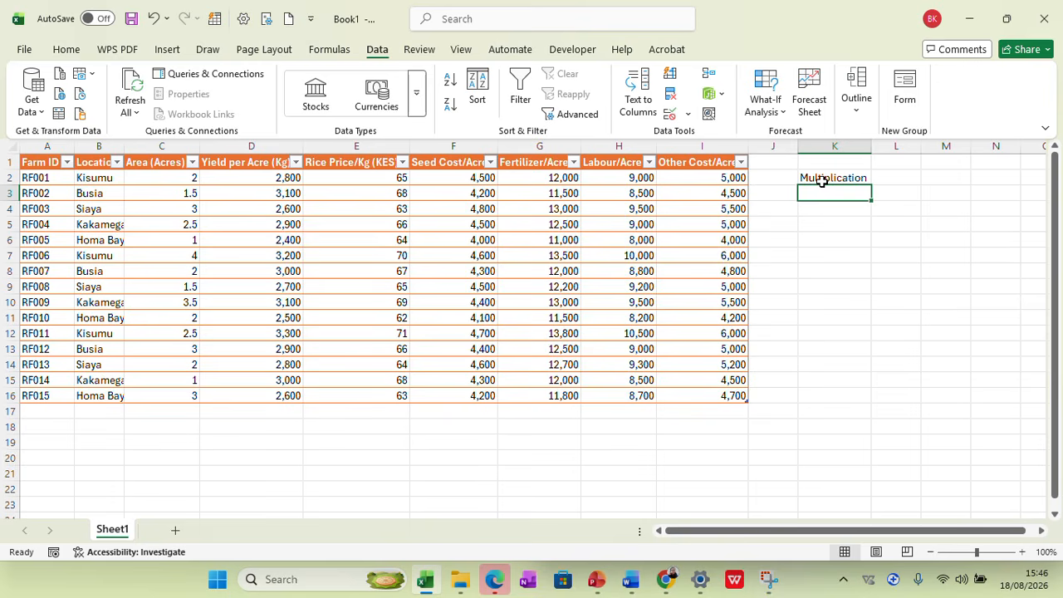
right_click(821, 180)
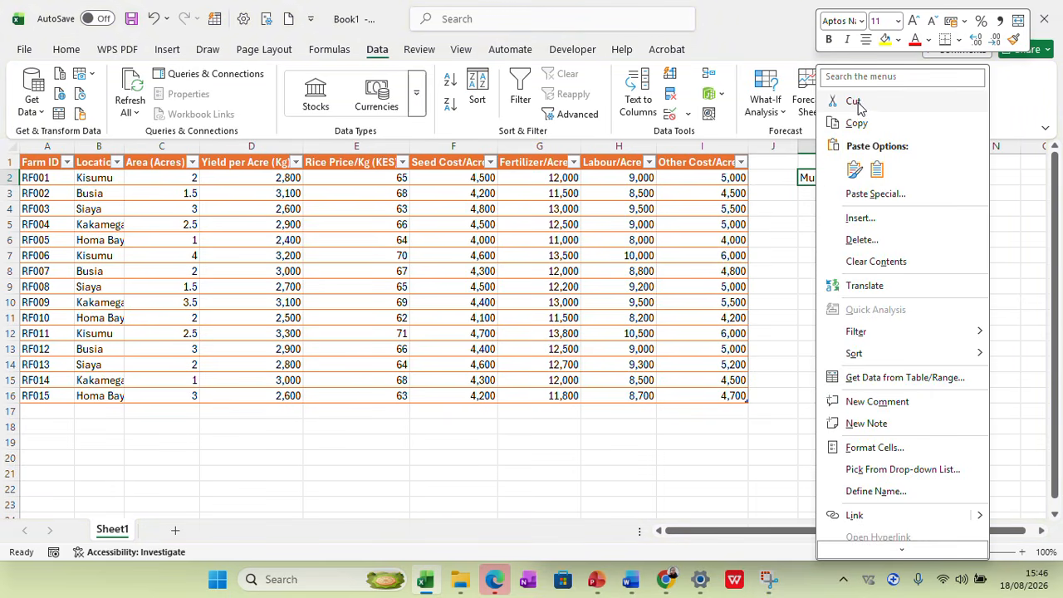
click(856, 101)
click(810, 164)
key(Return)
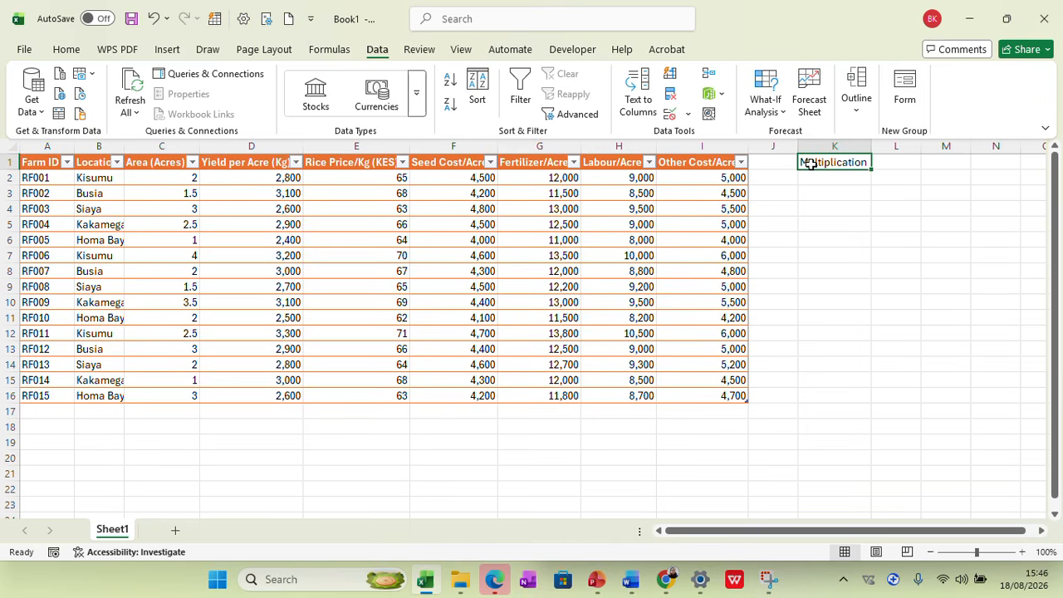
click(66, 49)
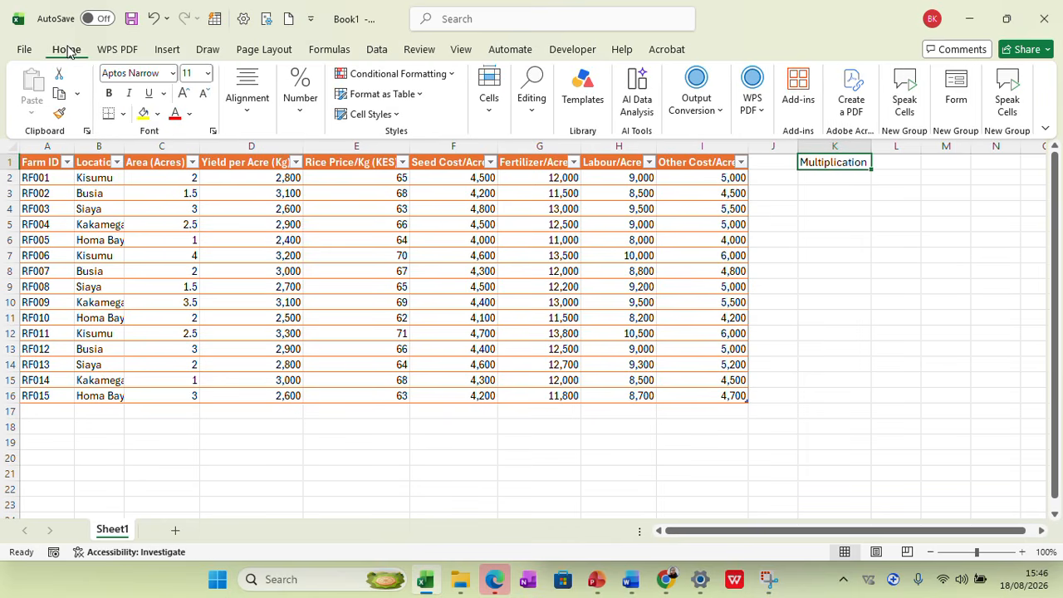
click(109, 92)
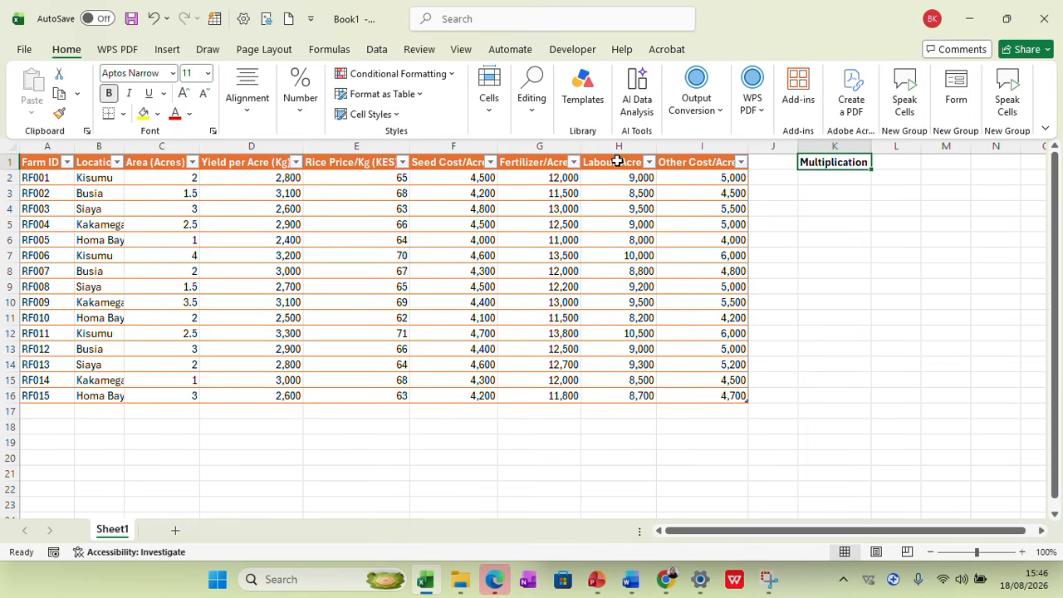
Multiply Yield per Acre (Kg) by Rice Price/Kg (KES) in K2 and fill the formula down to K16
click(813, 175)
text(=)
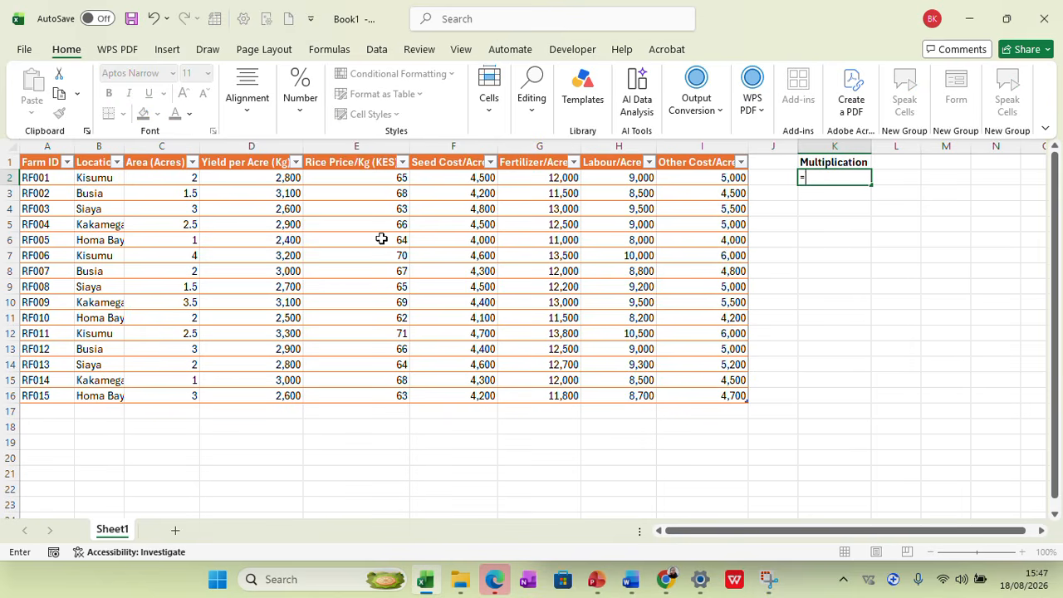
click(281, 180)
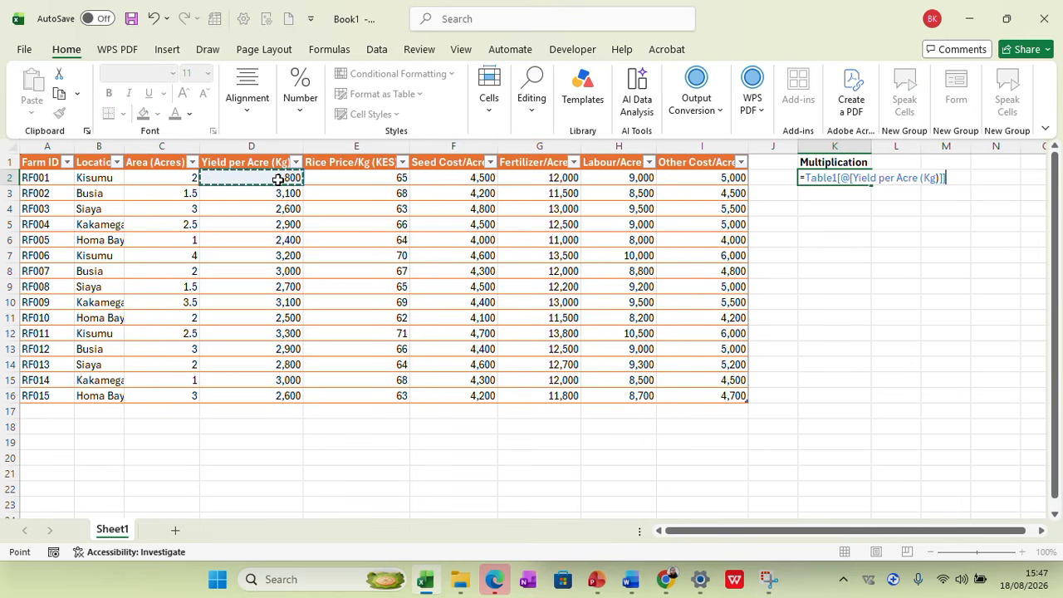
text(*)
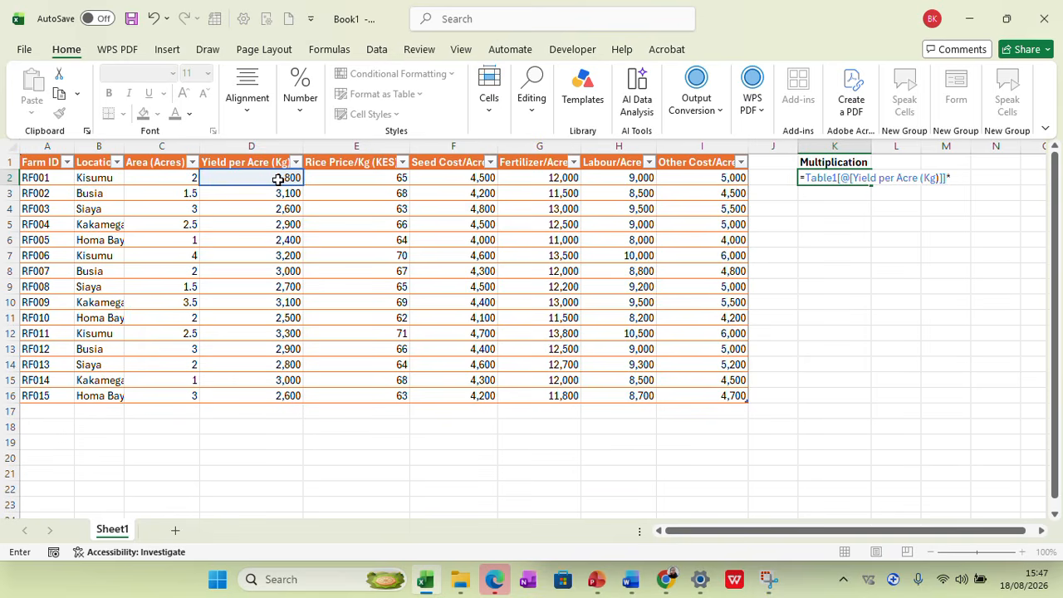
click(365, 177)
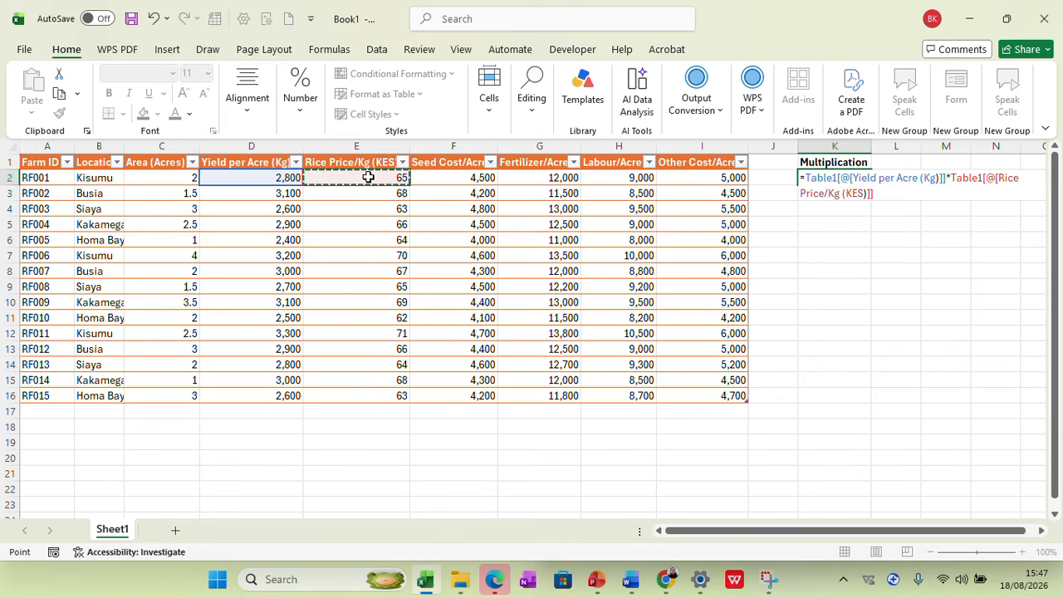
key(Return)
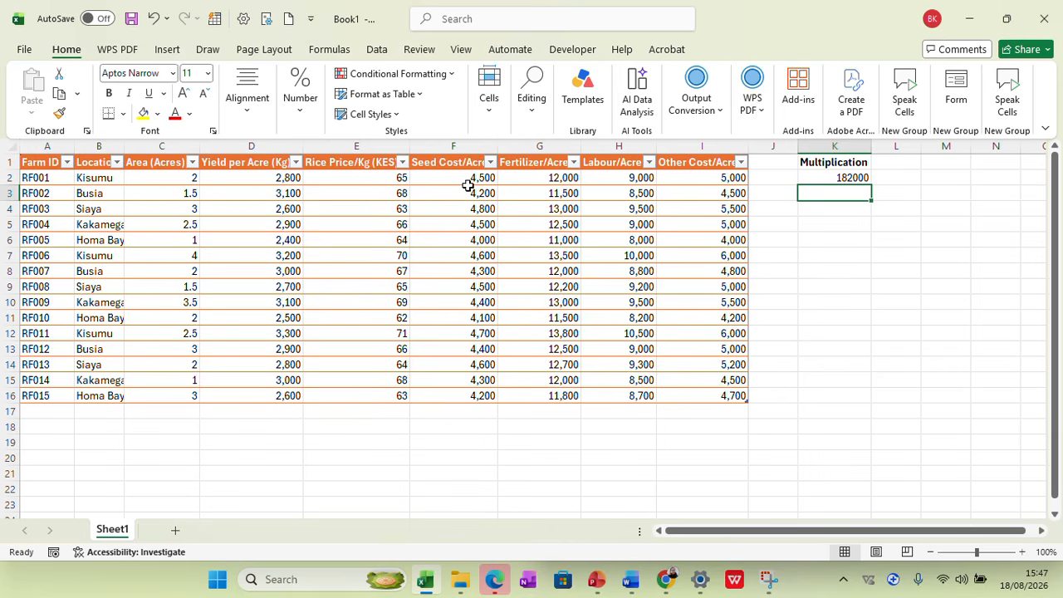
drag(835, 175, 866, 180)
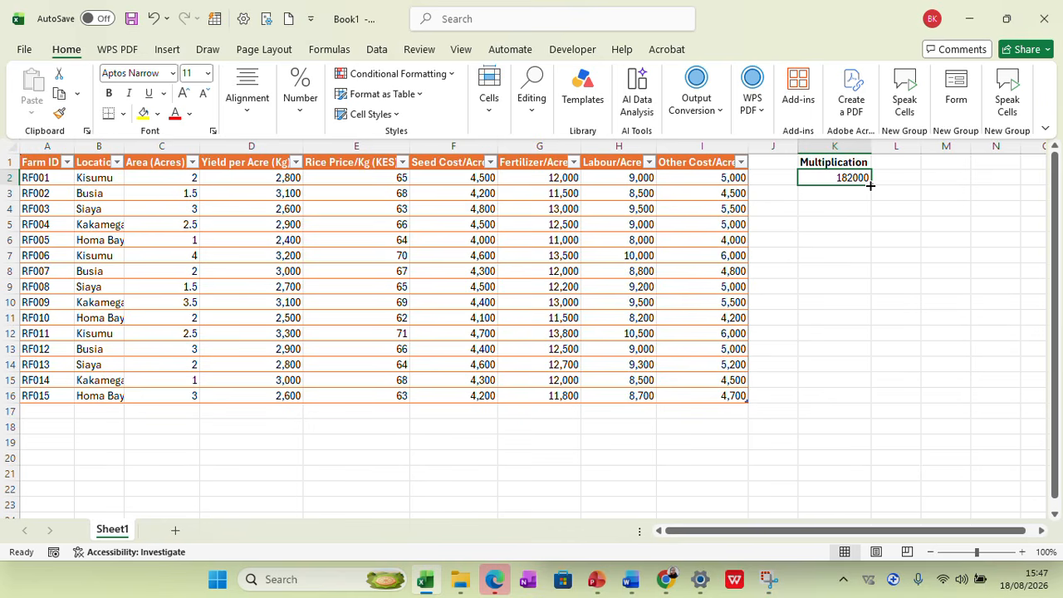
drag(870, 185, 842, 403)
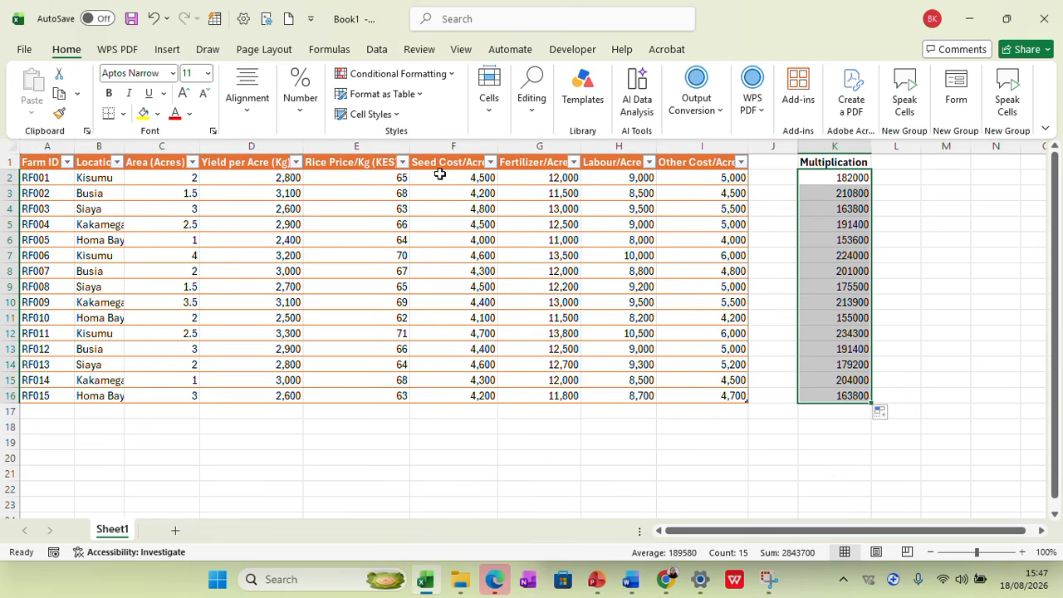
Apply green gradient-fill data bars to the multiplication results in K2:K16
click(435, 74)
mouse_move(423, 101)
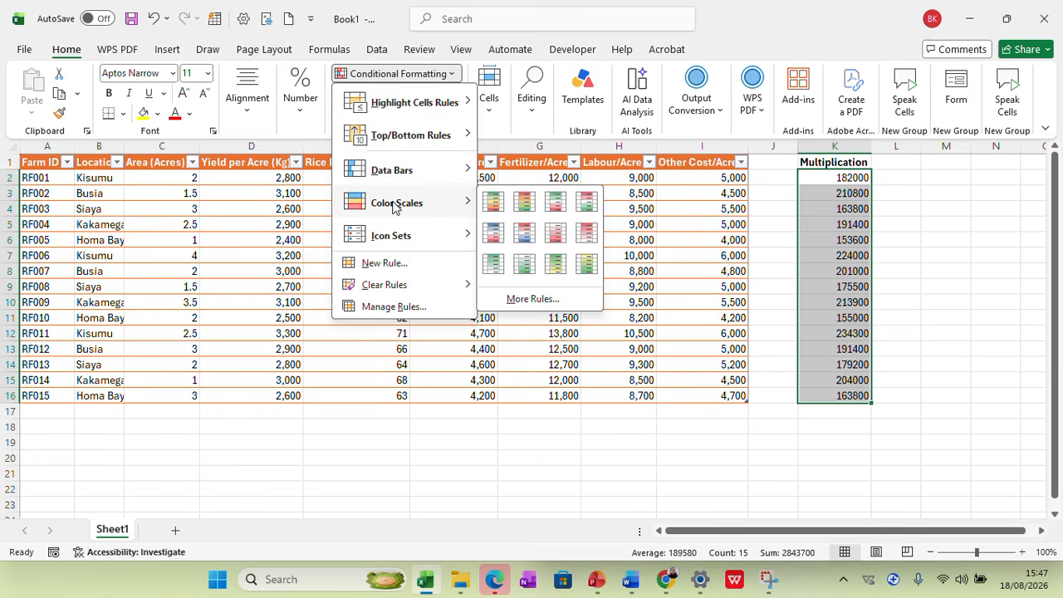
mouse_move(411, 173)
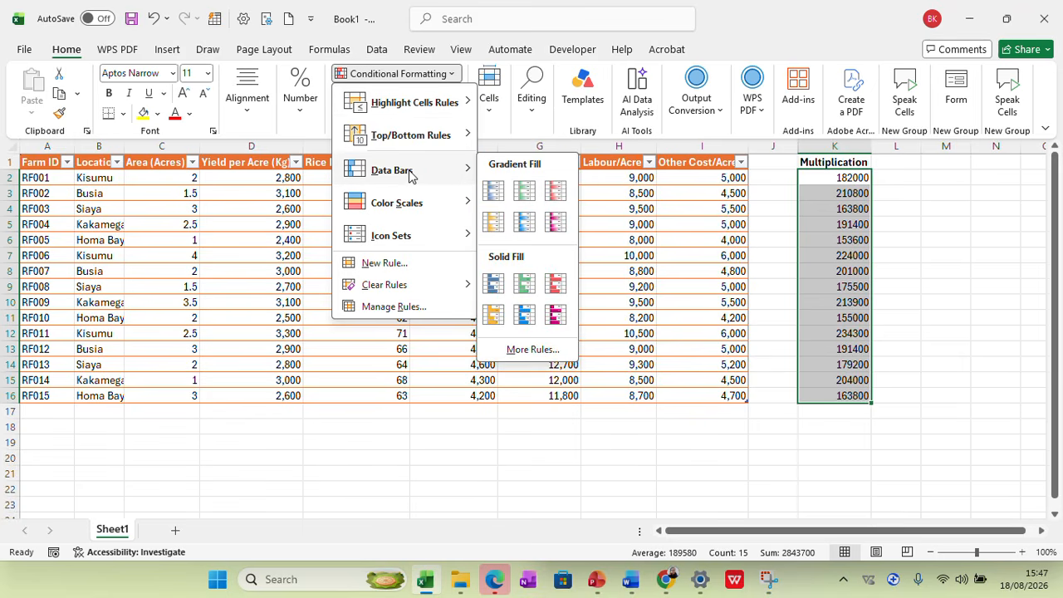
click(523, 192)
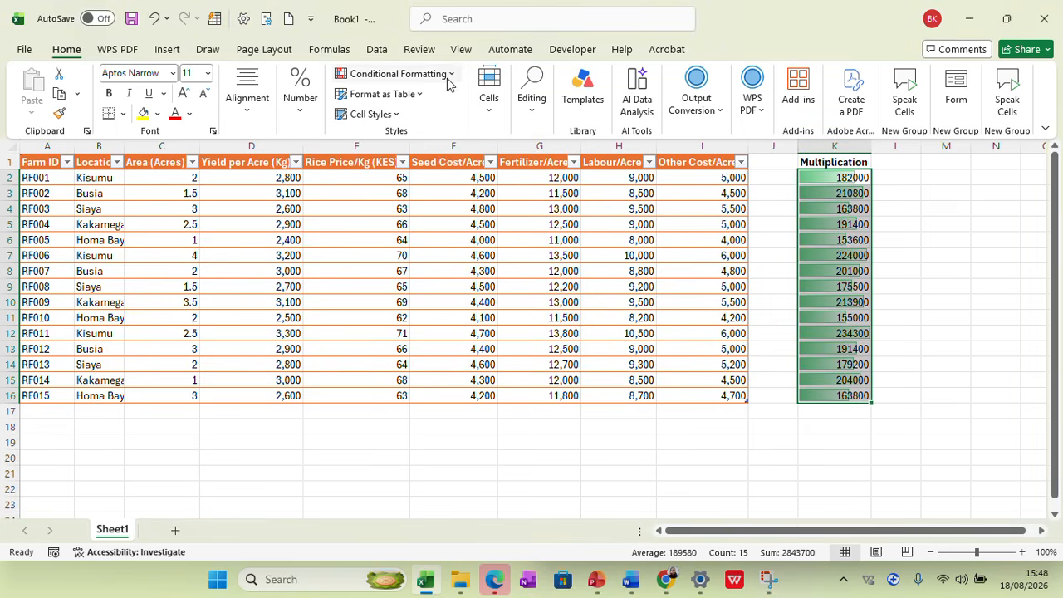
Add a white-red color scale to K2:K16, with red marking the lowest values
click(420, 96)
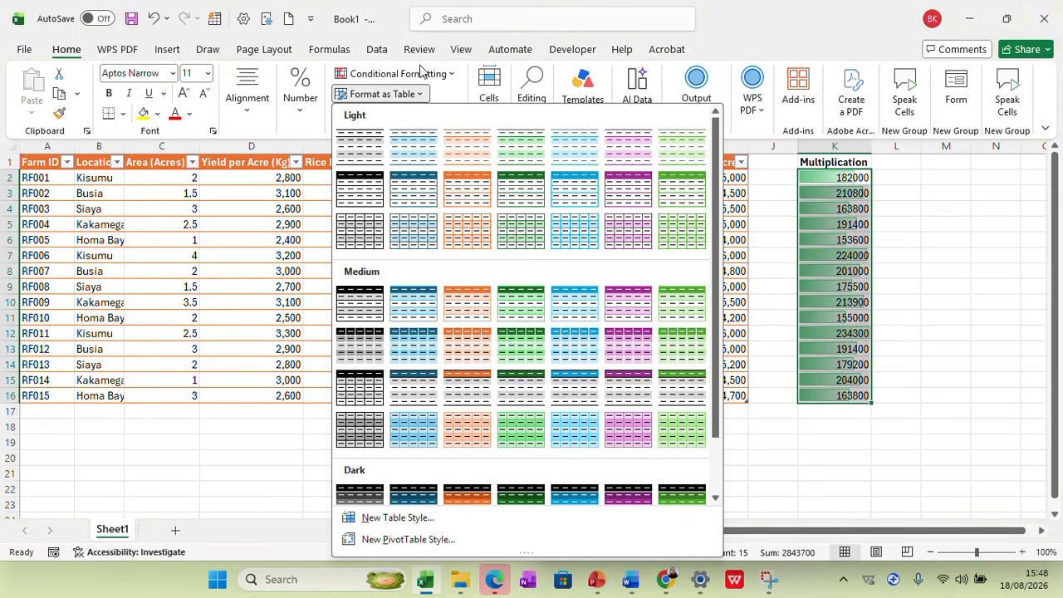
click(425, 73)
mouse_move(398, 202)
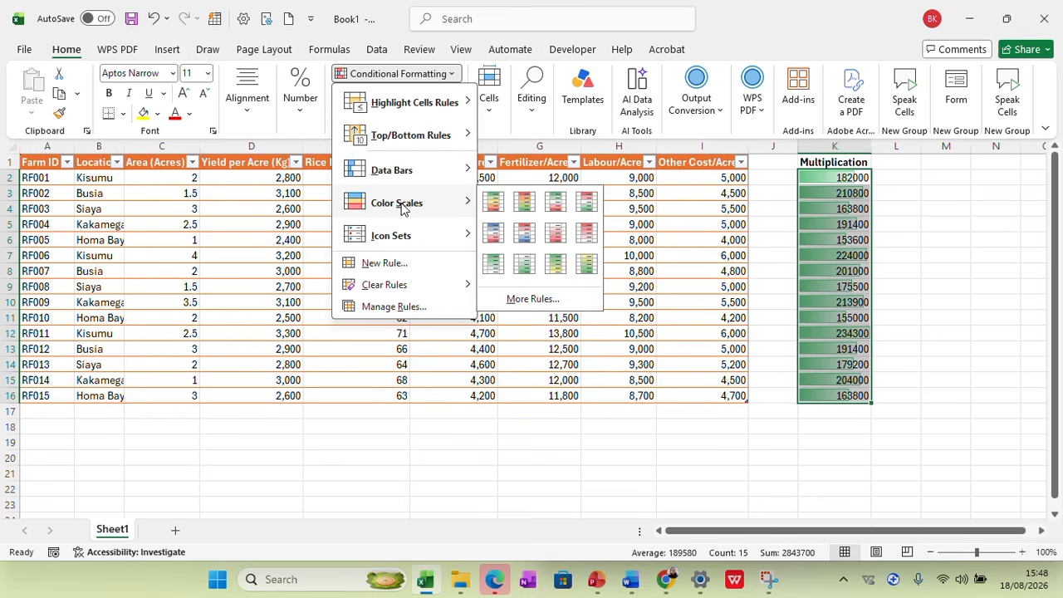
click(555, 235)
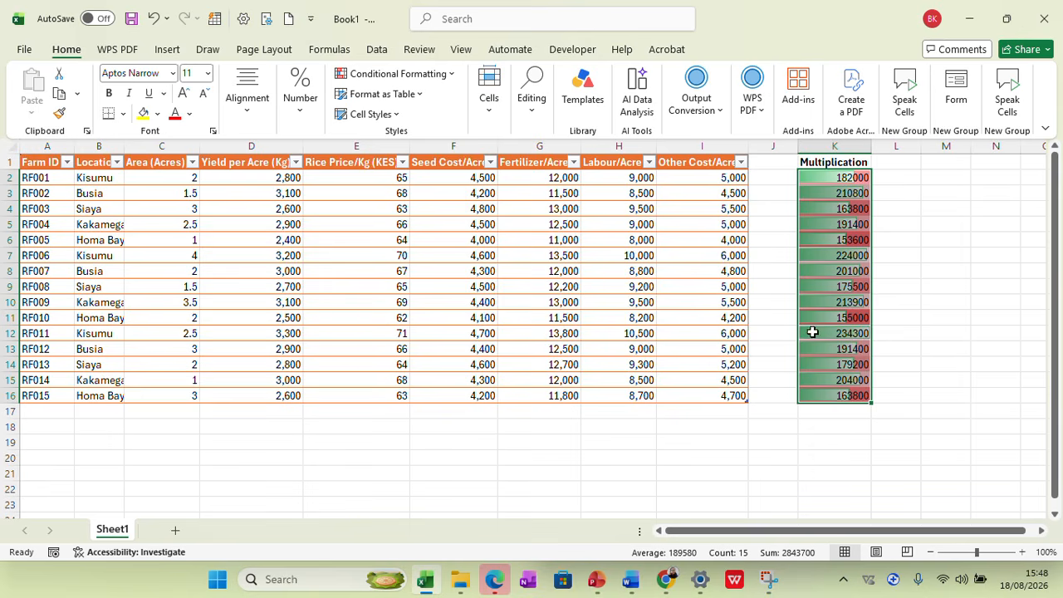
click(903, 179)
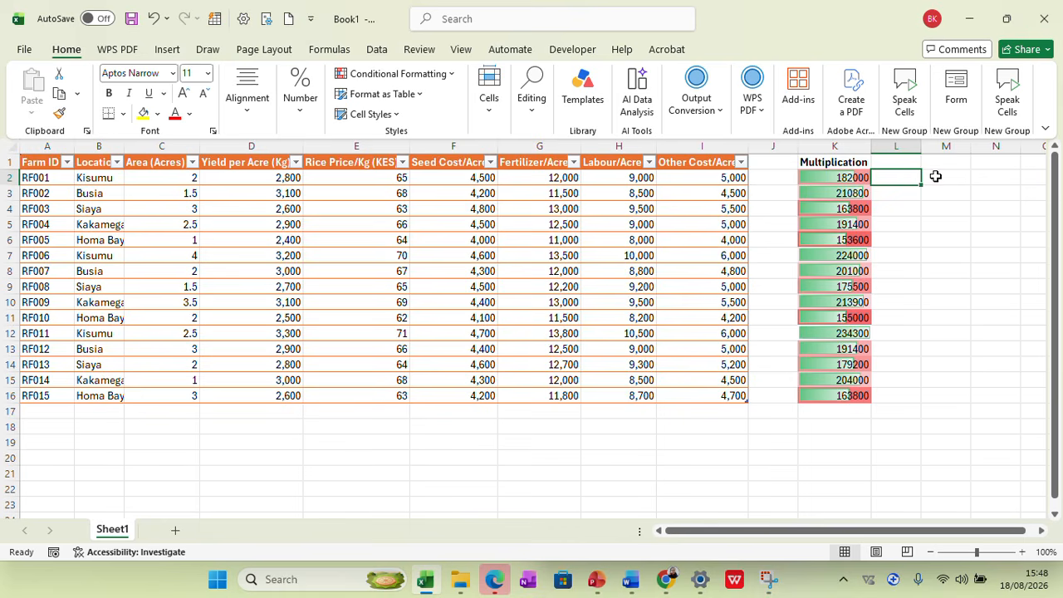
Multiply Area (Acres) by Seed Cost/Acre in M2 and fill the formula down to M16
click(935, 176)
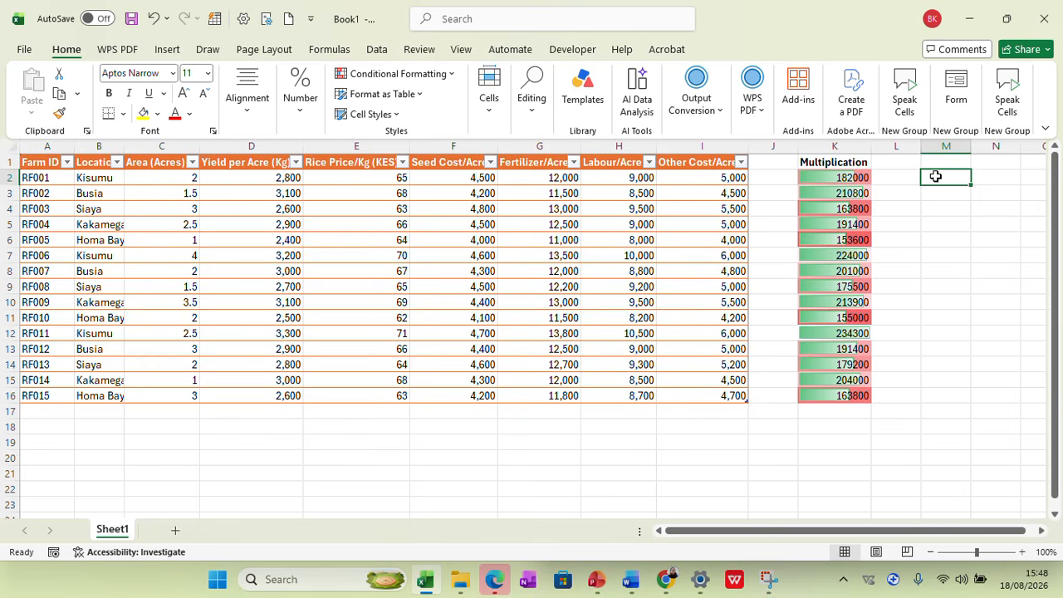
text(=)
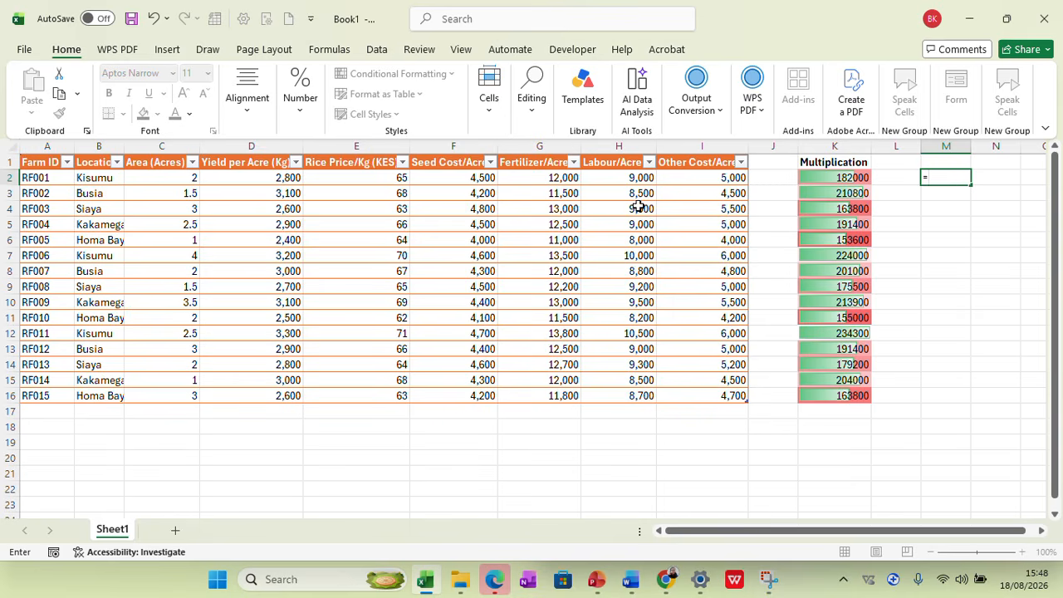
click(172, 177)
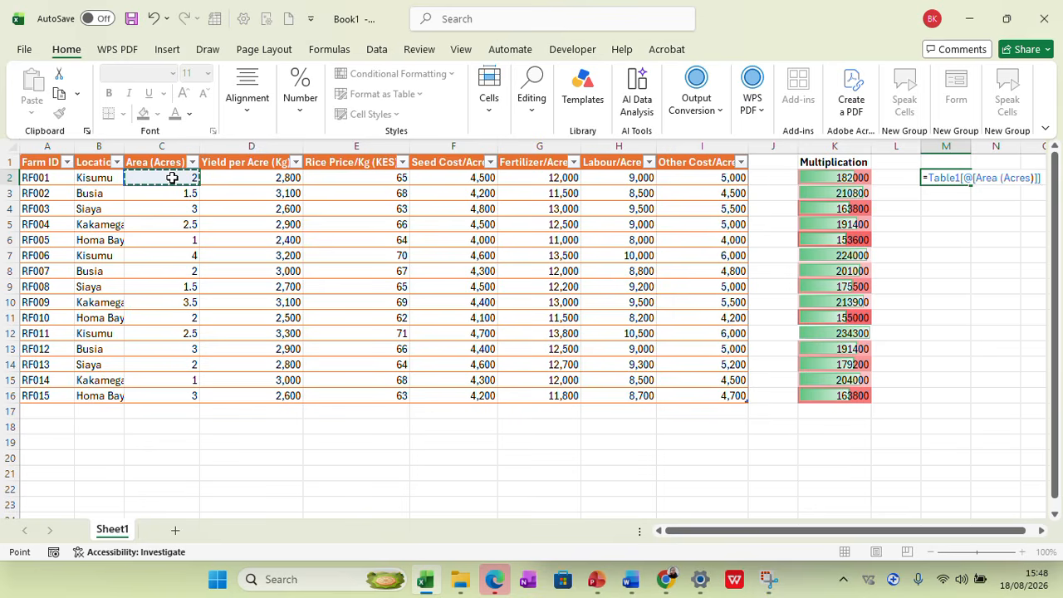
text(*)
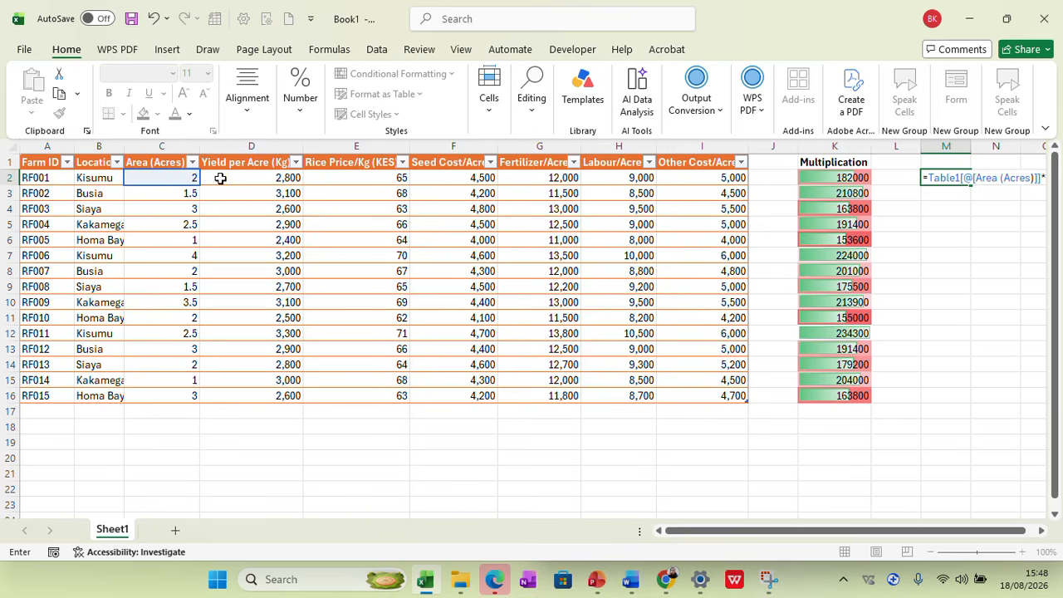
click(471, 179)
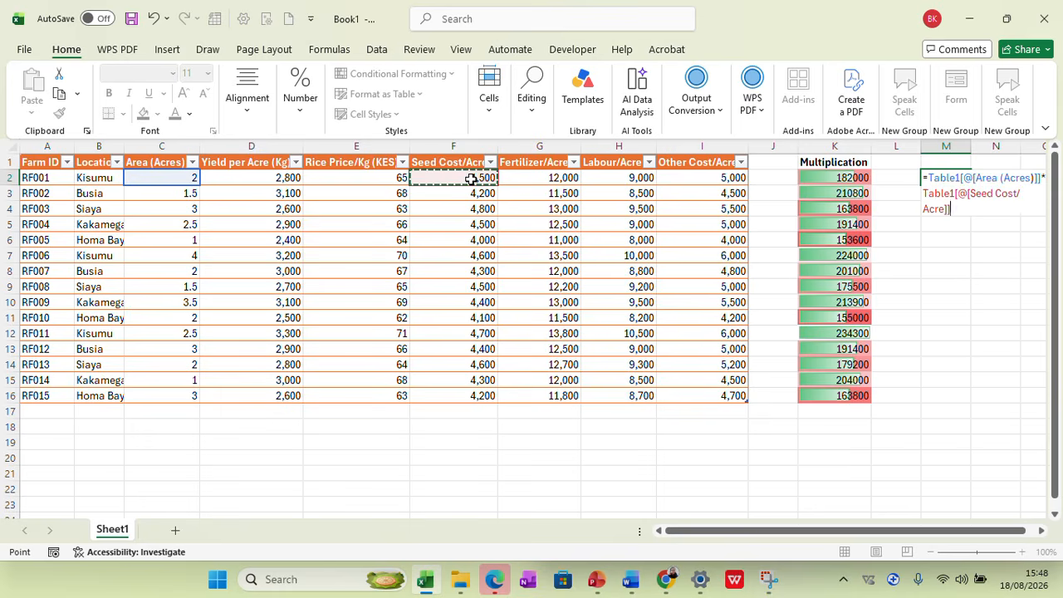
key(Return)
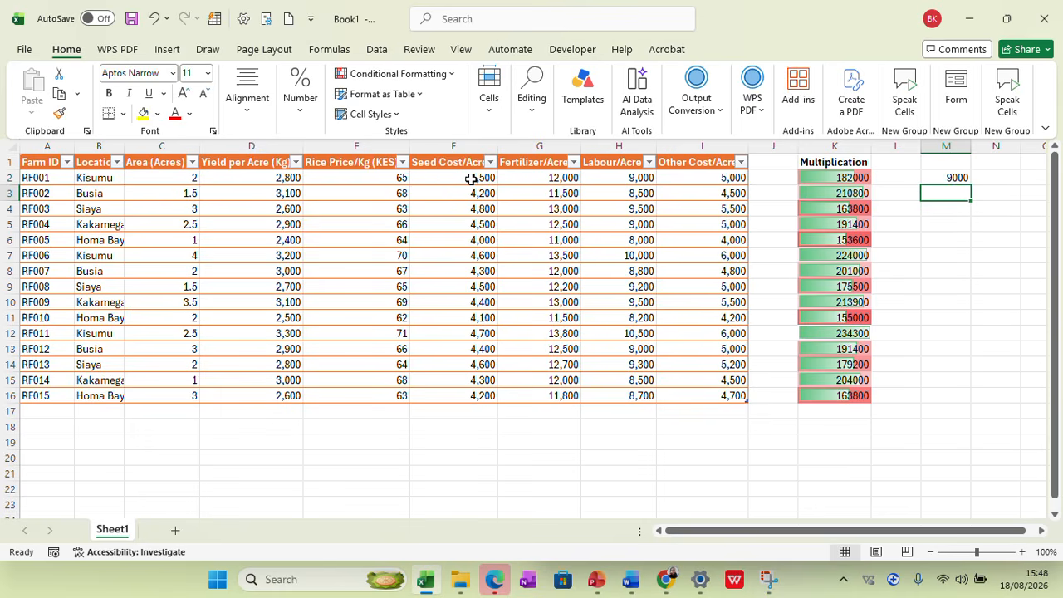
click(957, 178)
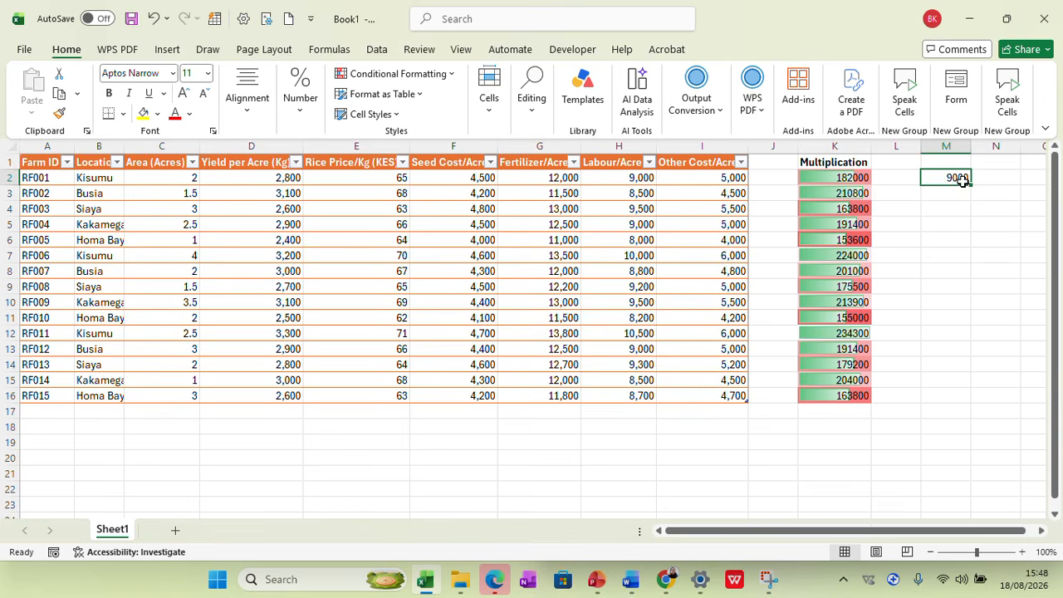
drag(944, 375, 945, 400)
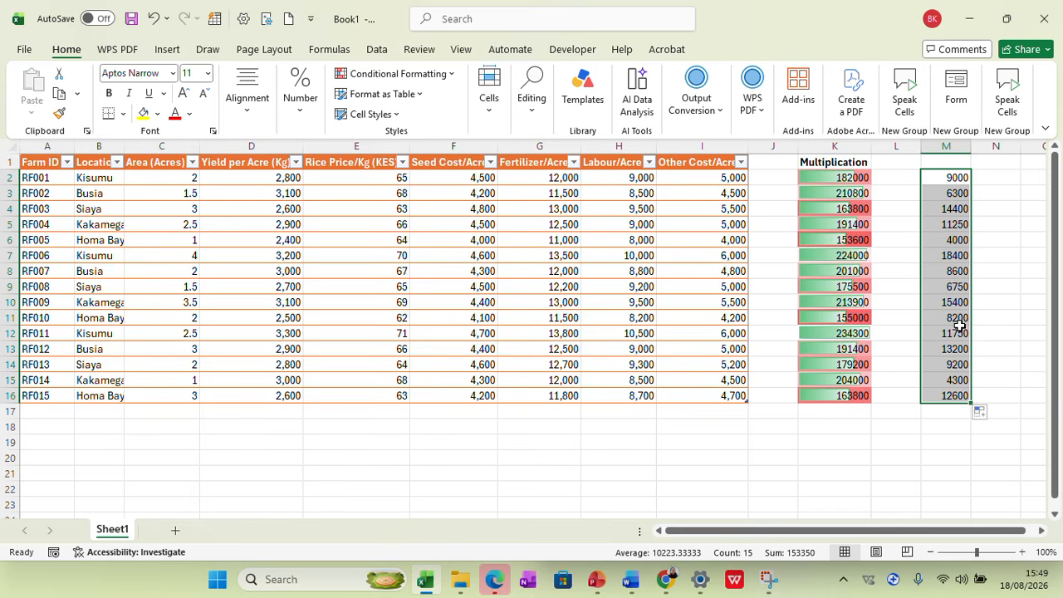
Apply a red-white color scale to M2:M16, with red marking the highest values
click(421, 75)
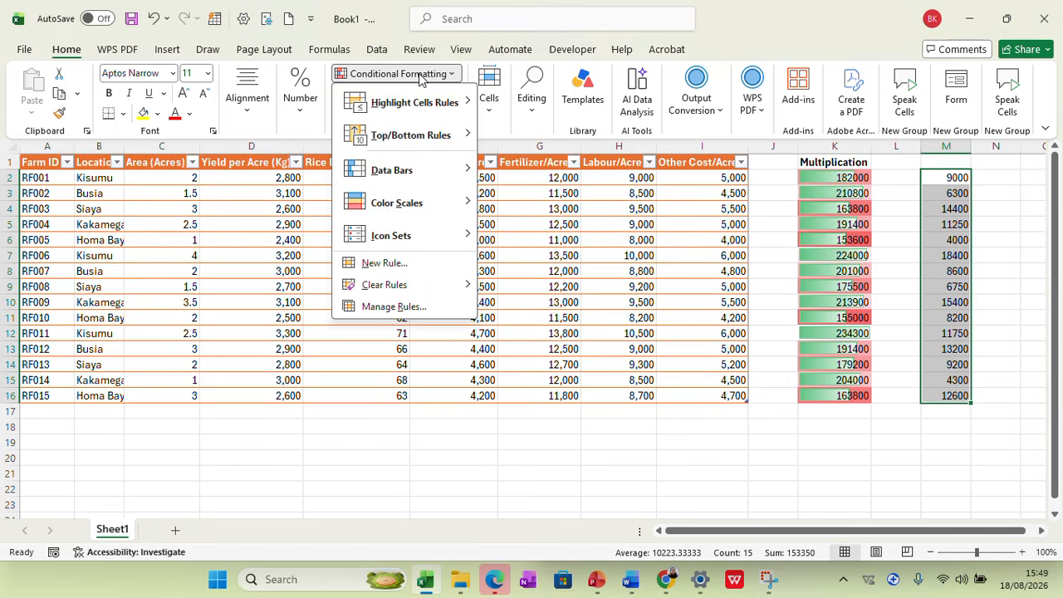
mouse_move(406, 204)
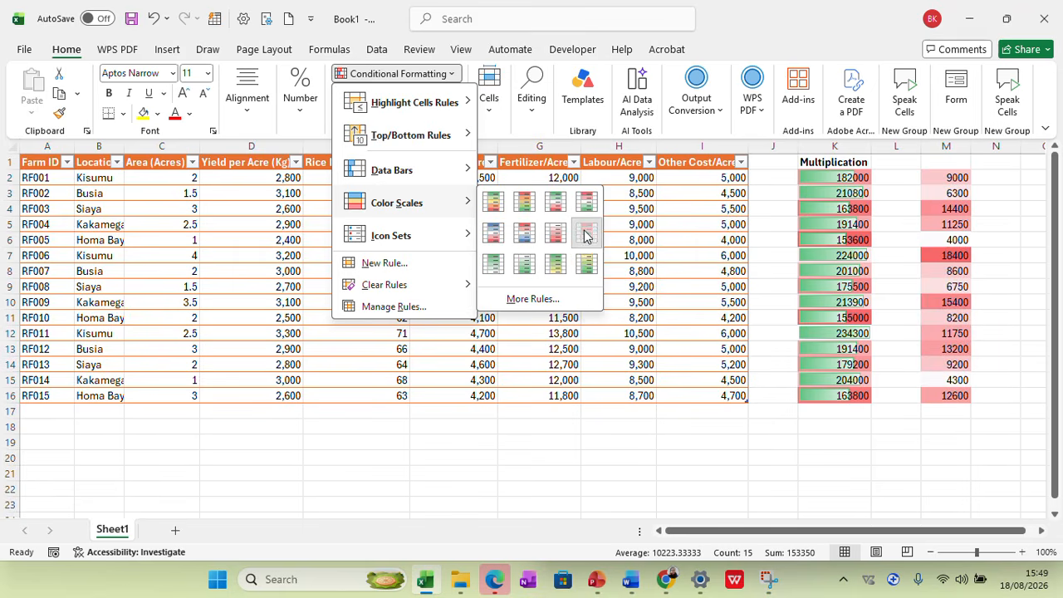
click(586, 234)
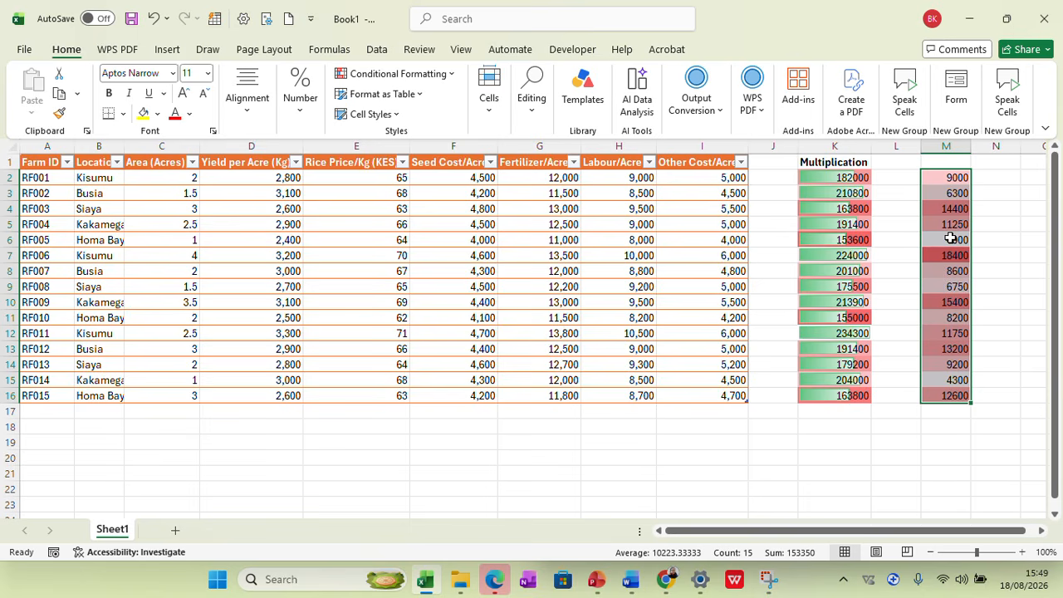
click(982, 239)
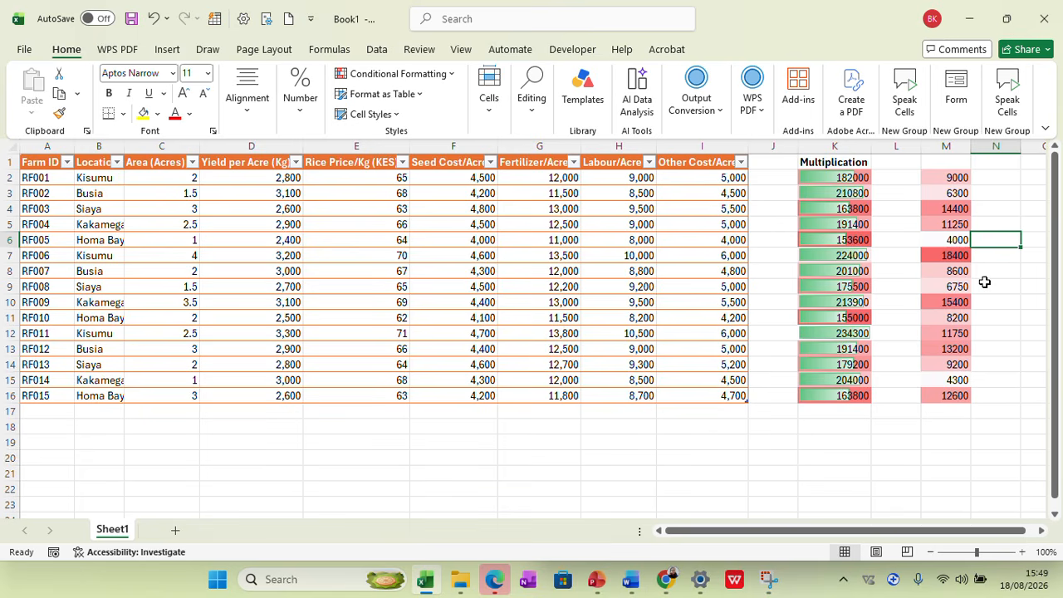
Multiply Fertilizer/Acre by Area (Acres) in N2 and fill the formula down to N16
drag(828, 534, 893, 534)
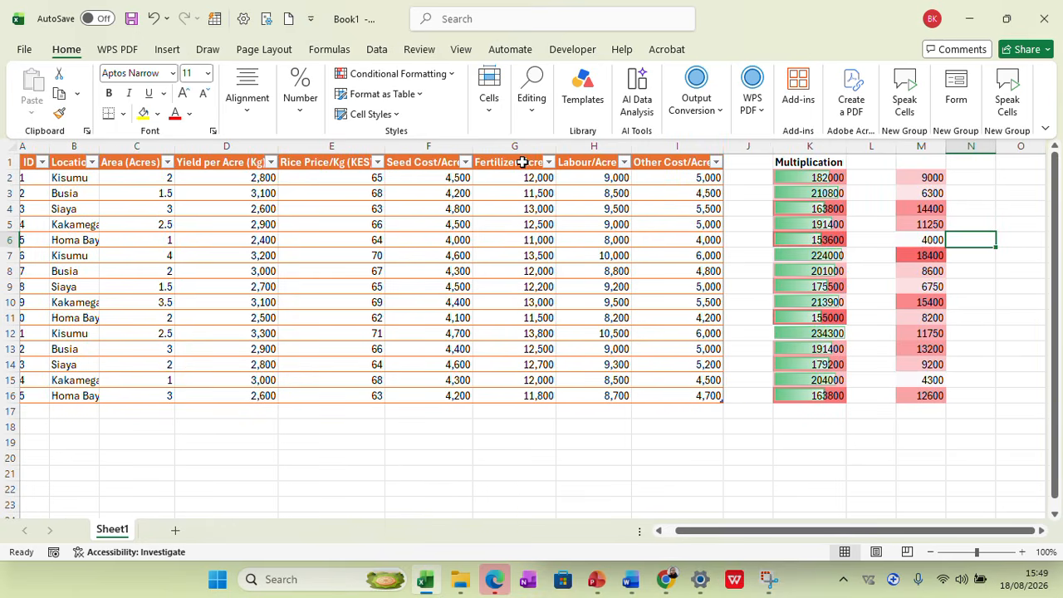
click(973, 177)
text(=)
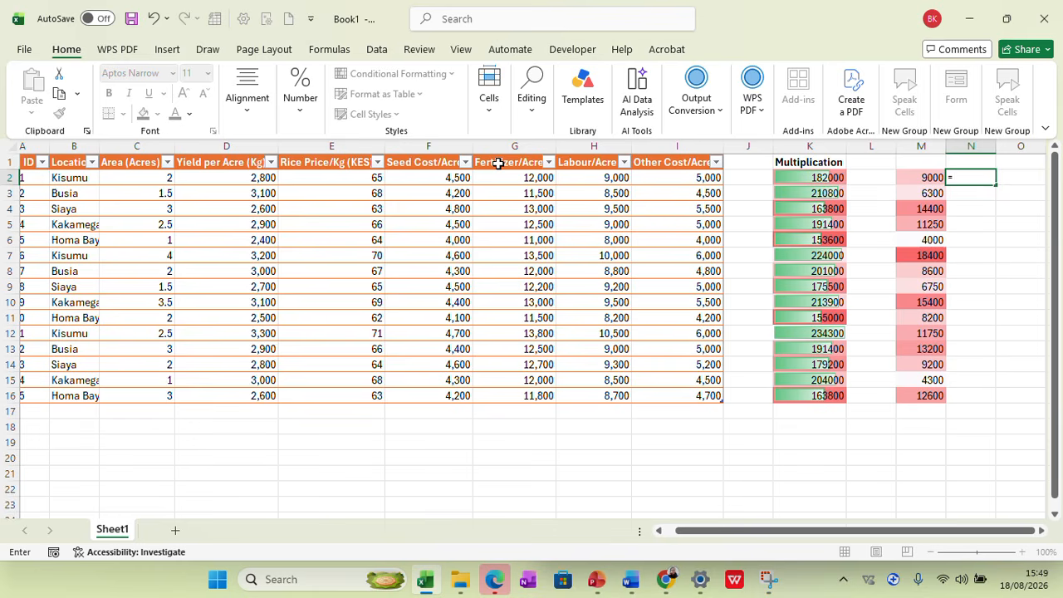
click(527, 176)
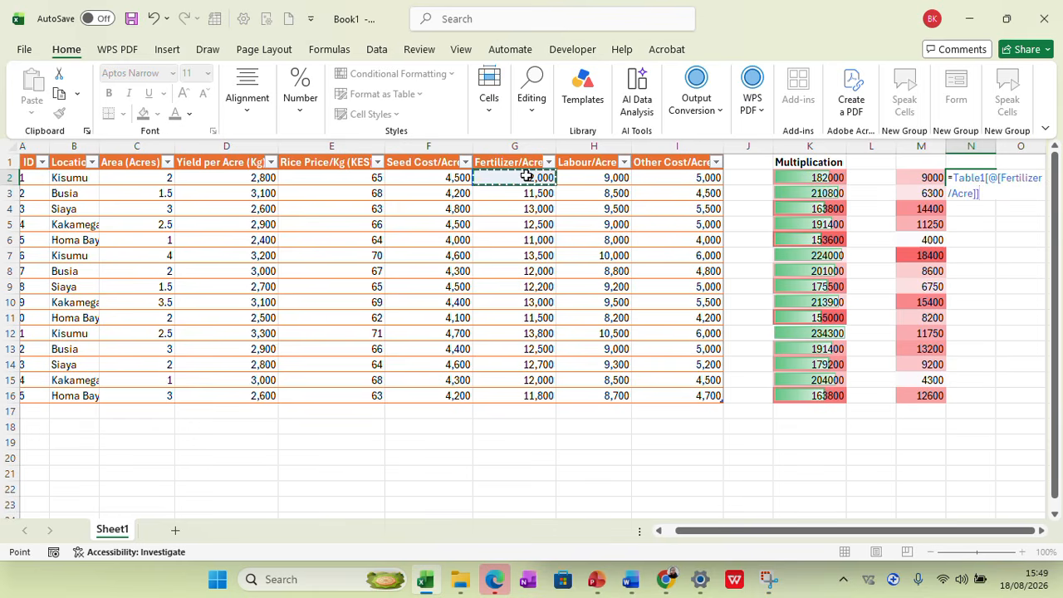
text(*)
click(143, 177)
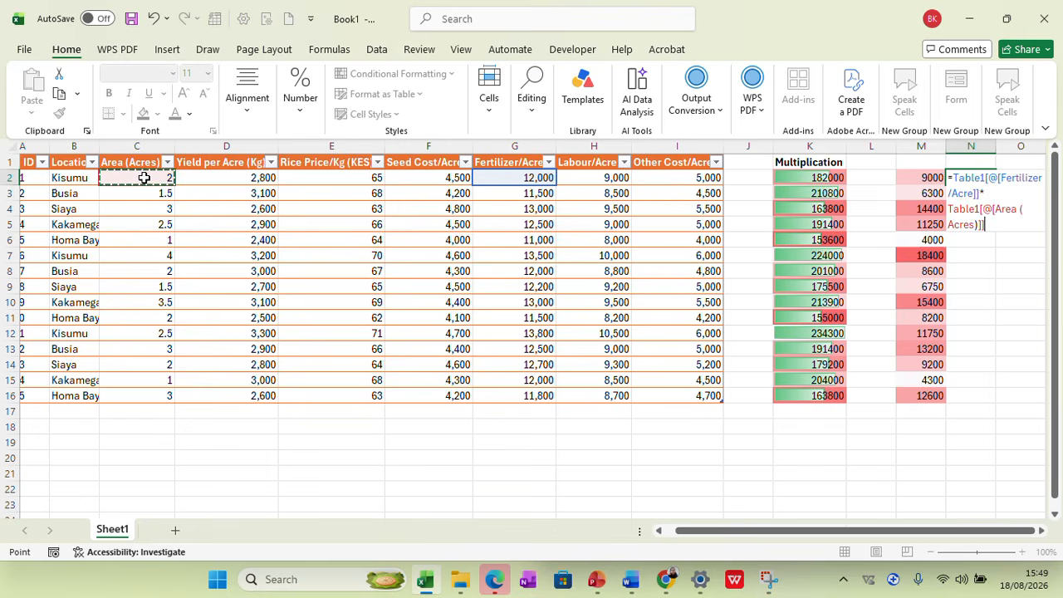
key(Return)
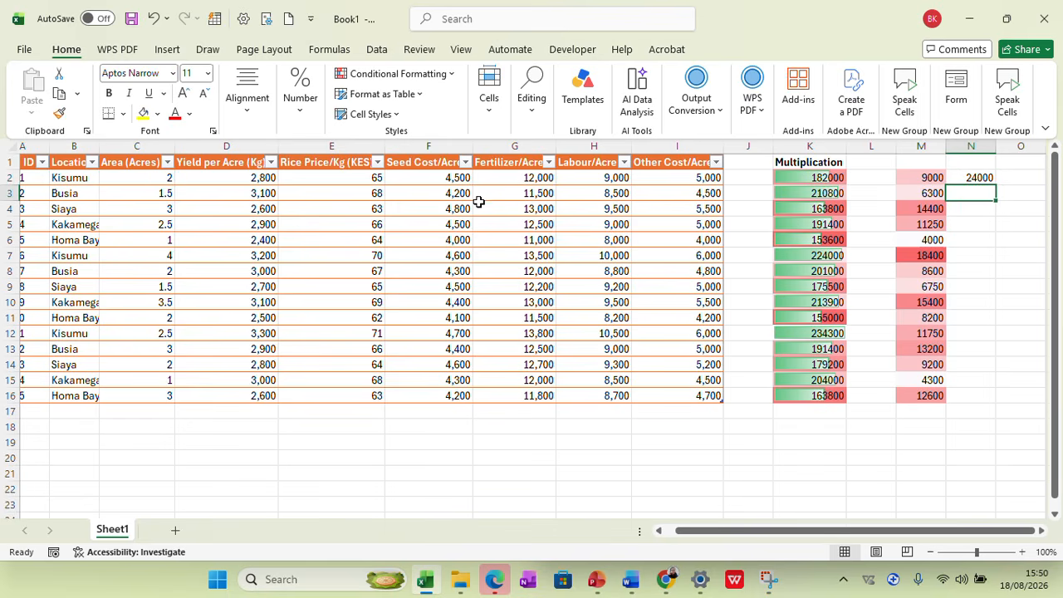
click(982, 177)
drag(995, 185, 985, 404)
click(973, 444)
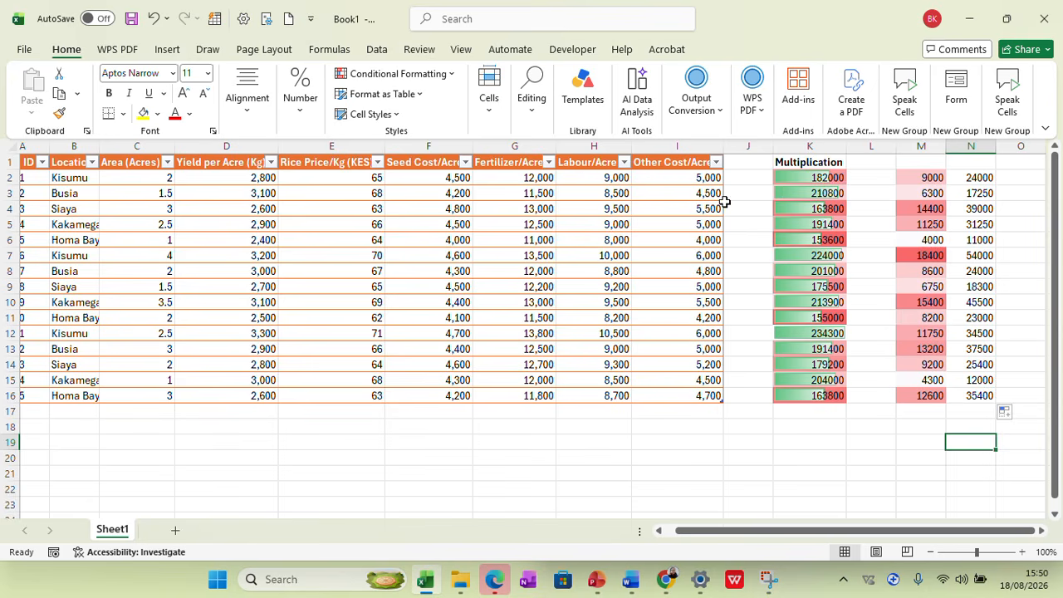
drag(804, 531, 872, 544)
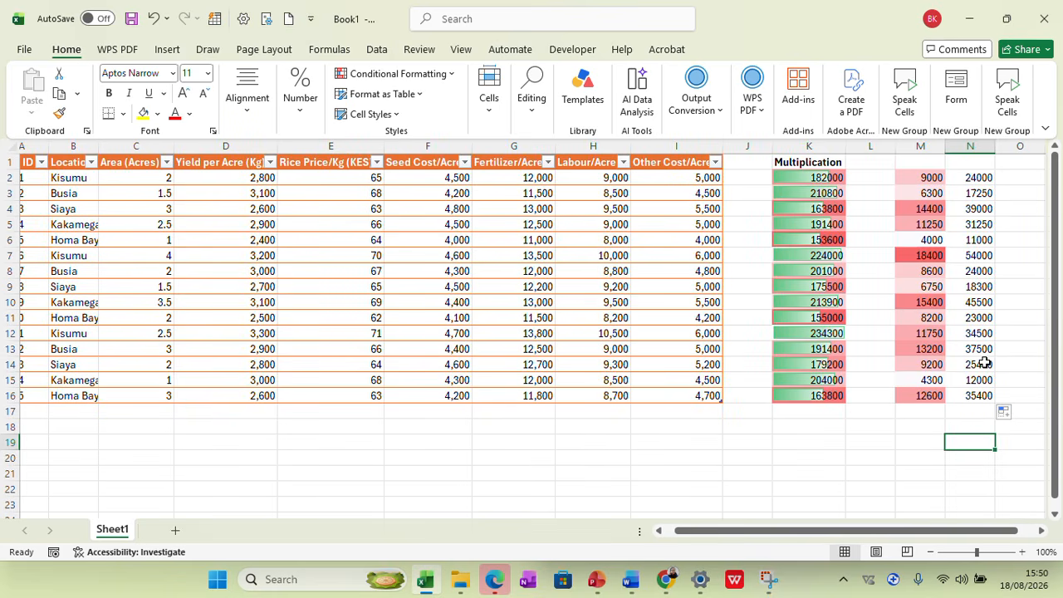
drag(1014, 533, 1032, 536)
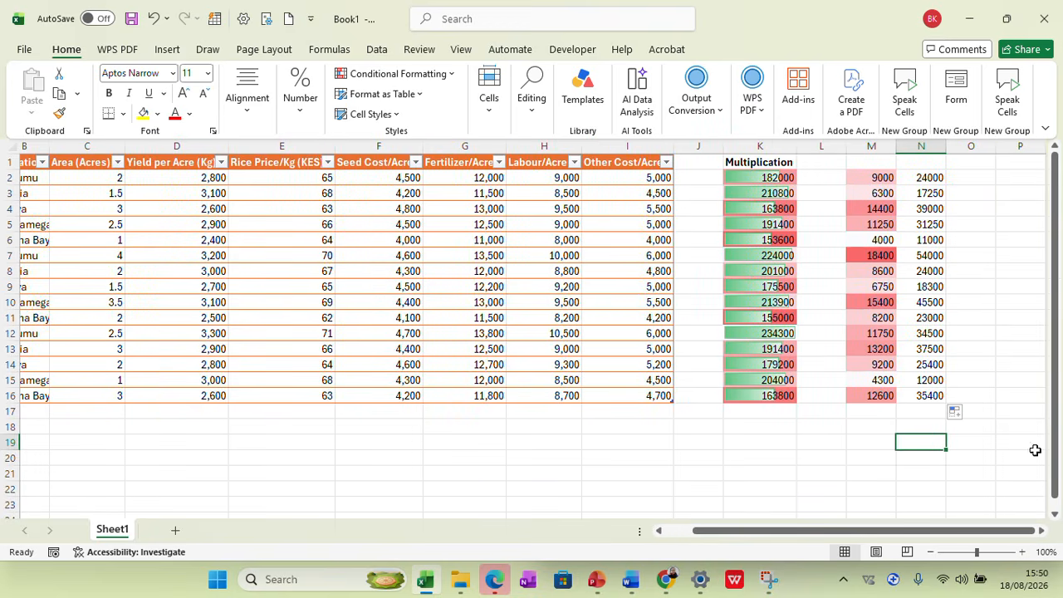
click(973, 177)
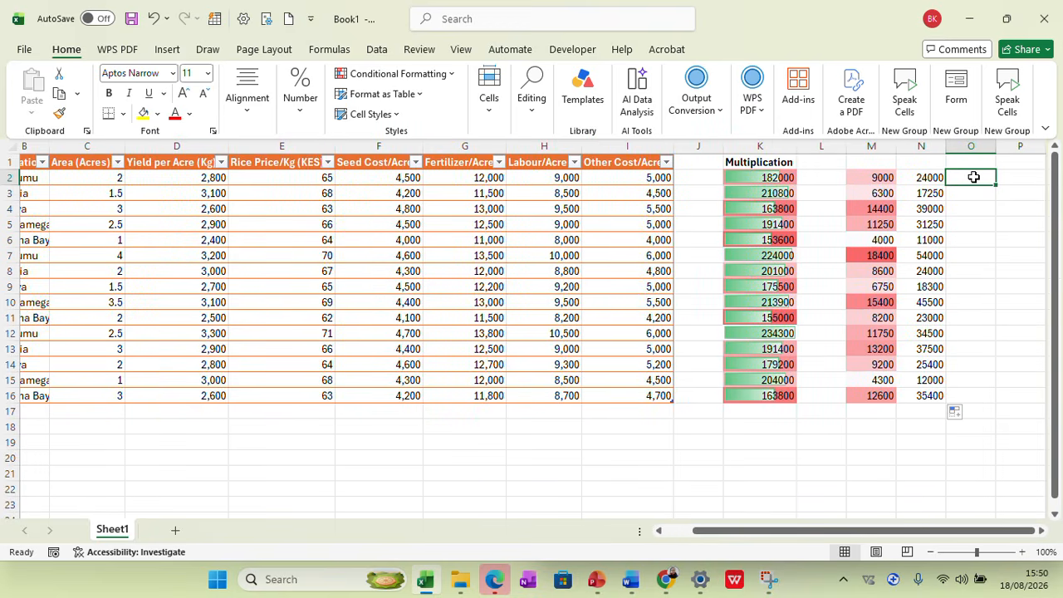
click(873, 161)
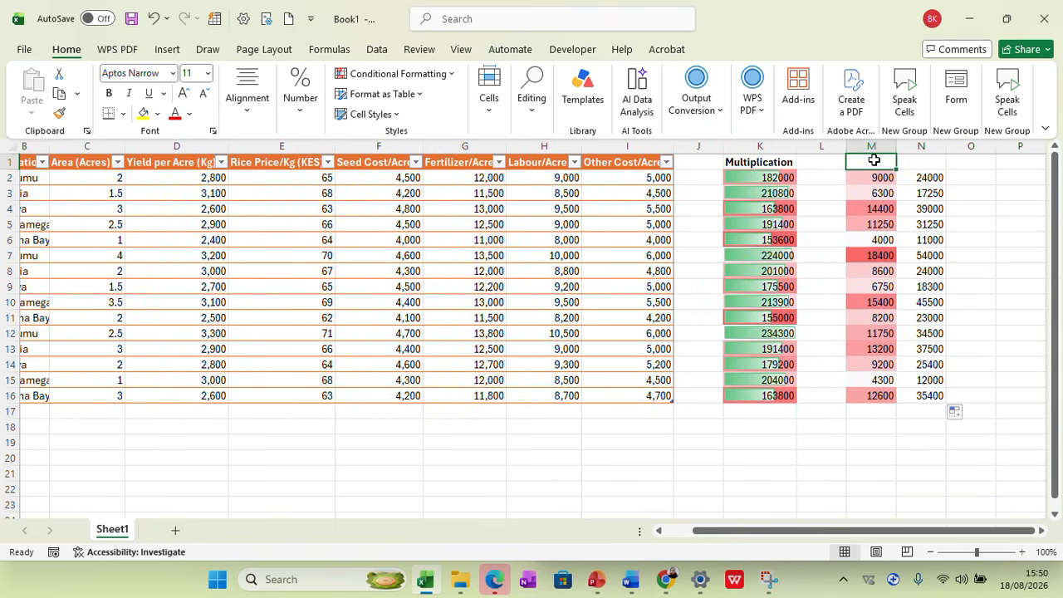
right_click(759, 165)
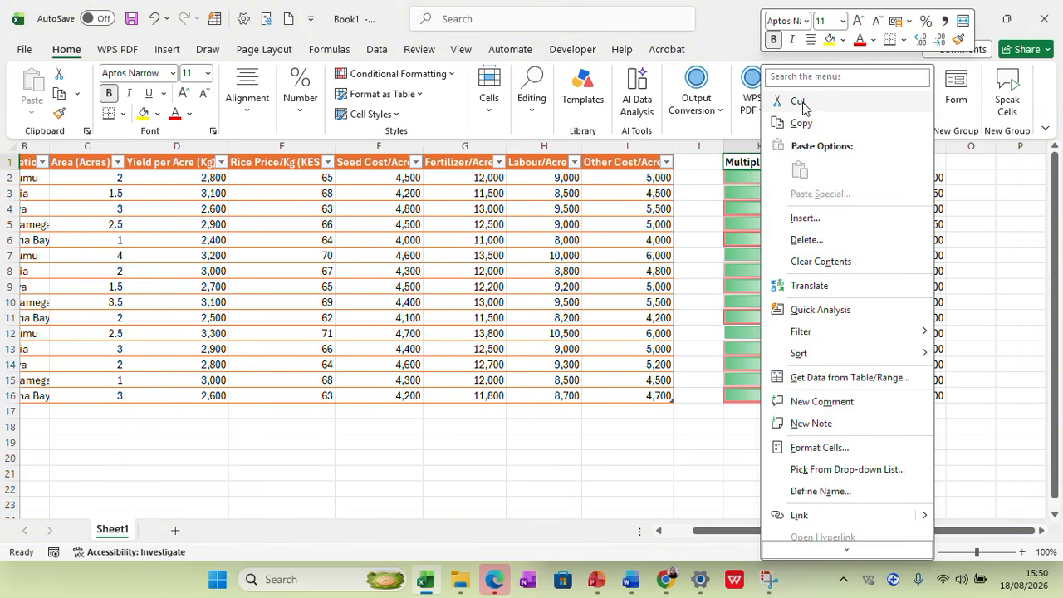
click(799, 103)
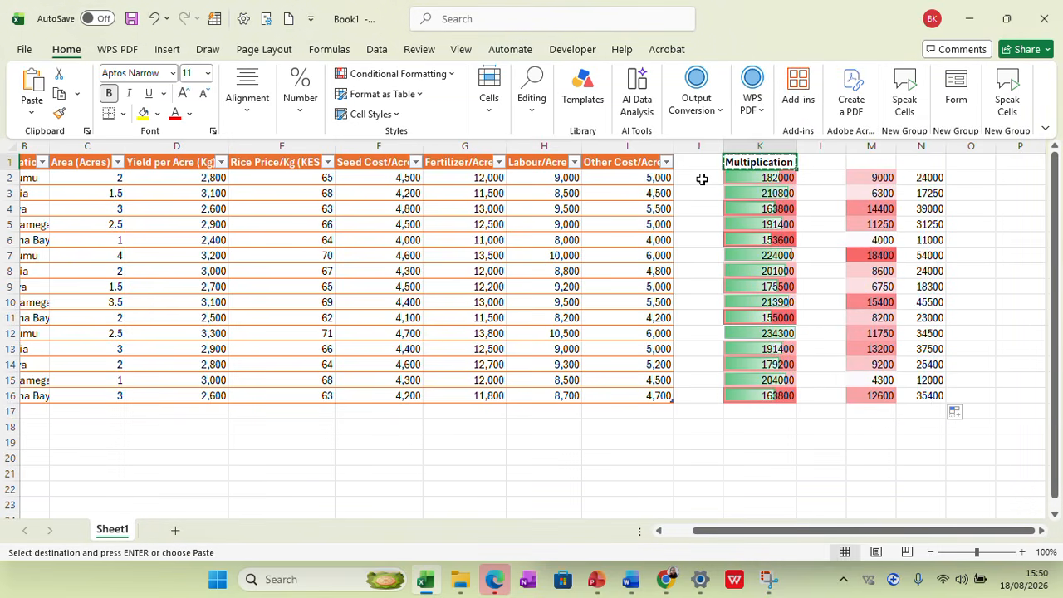
click(816, 160)
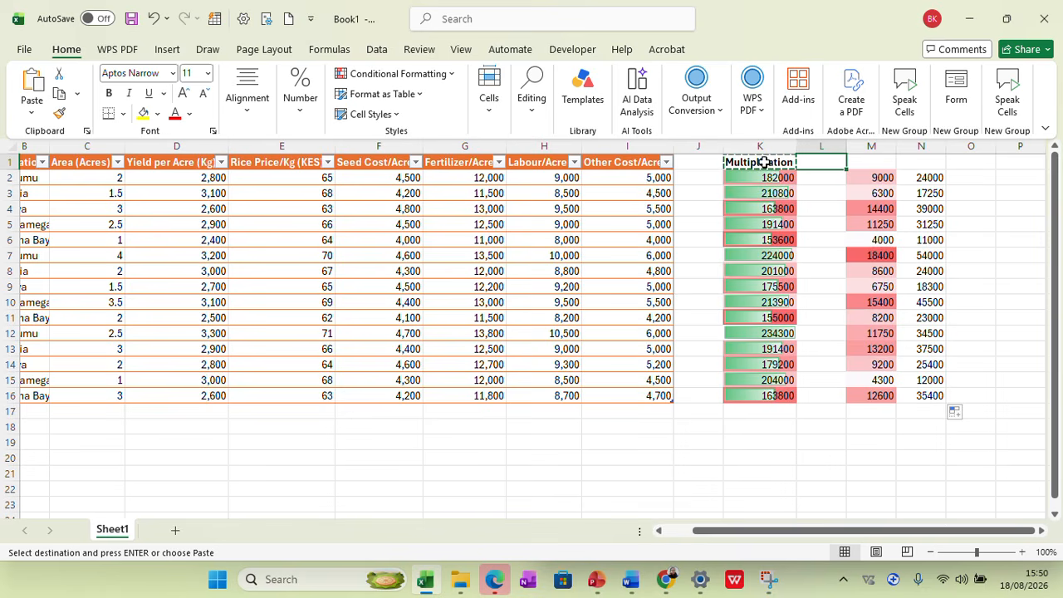
click(724, 459)
key(Home)
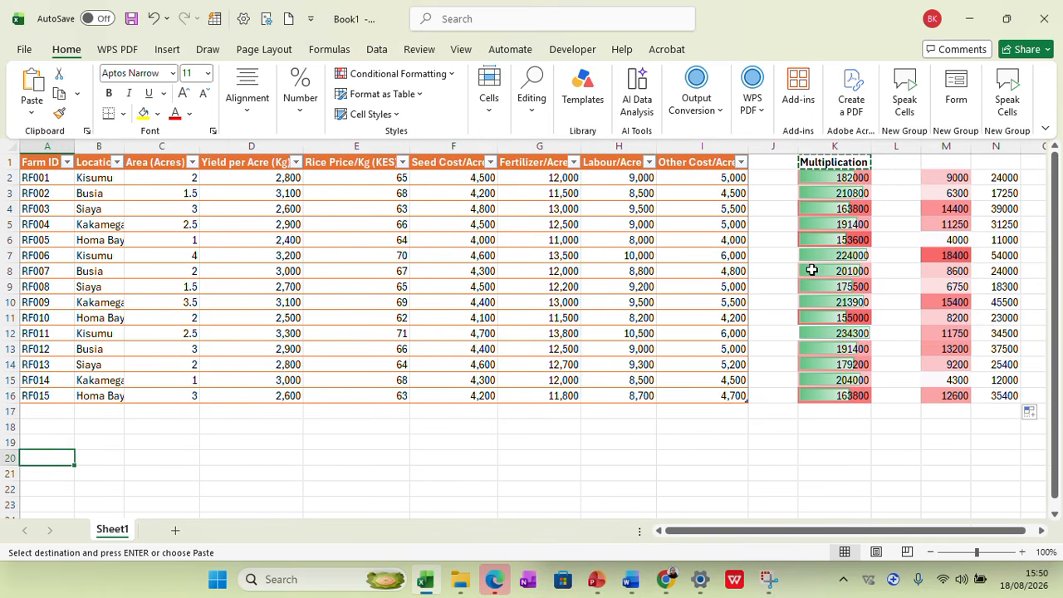
click(774, 147)
right_click(778, 147)
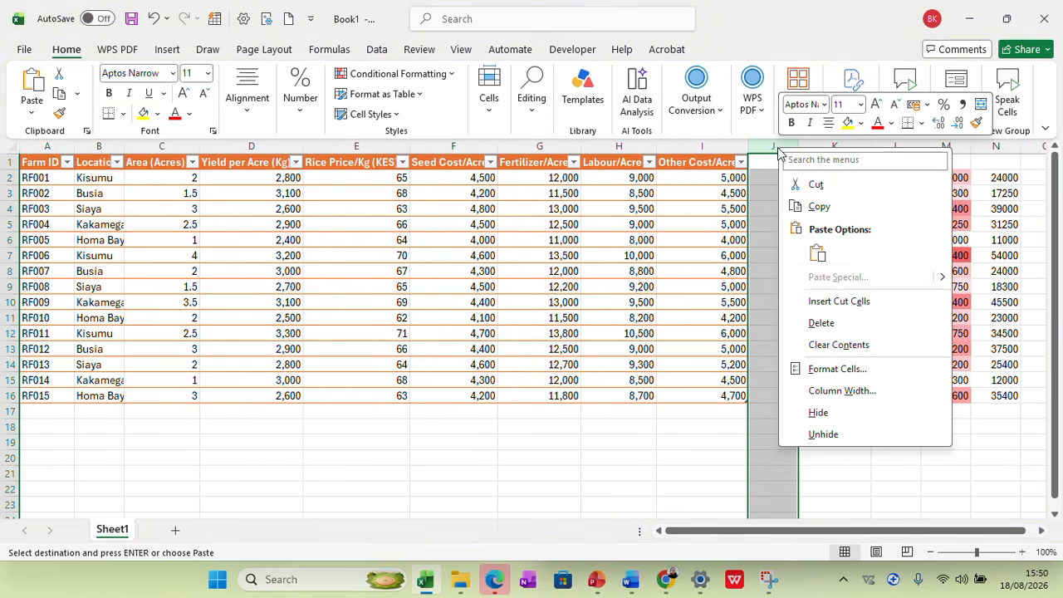
click(698, 470)
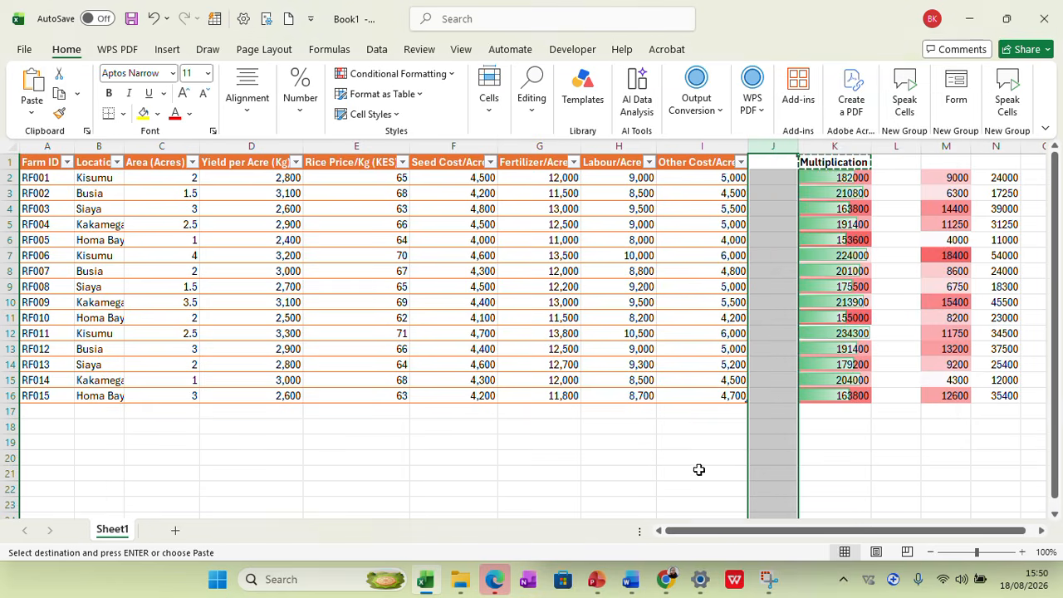
double_click(702, 474)
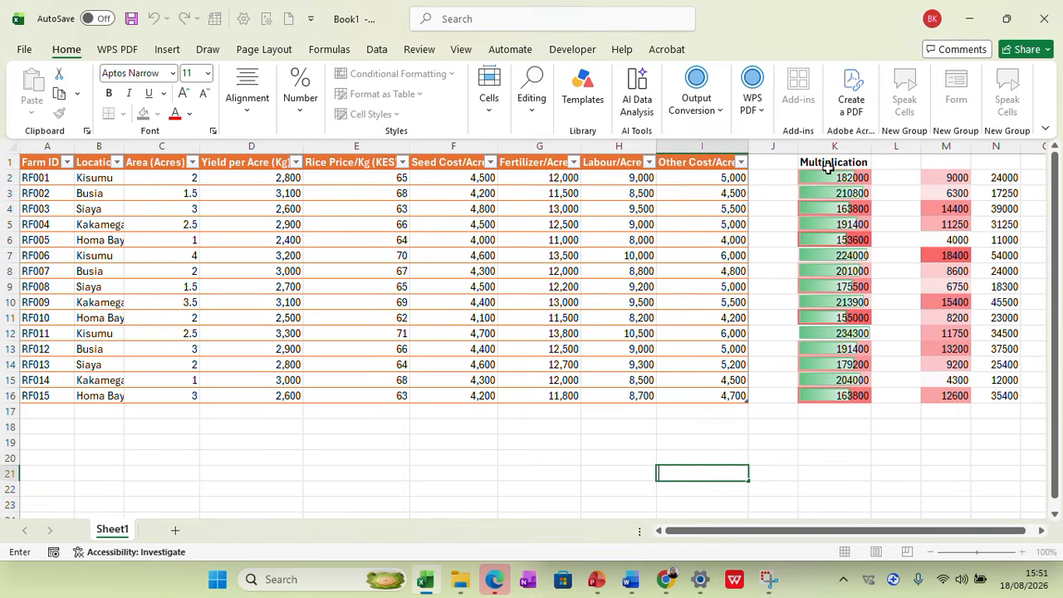
Insert a blank column at column J, between the rice farm table and the multiplication results
click(779, 146)
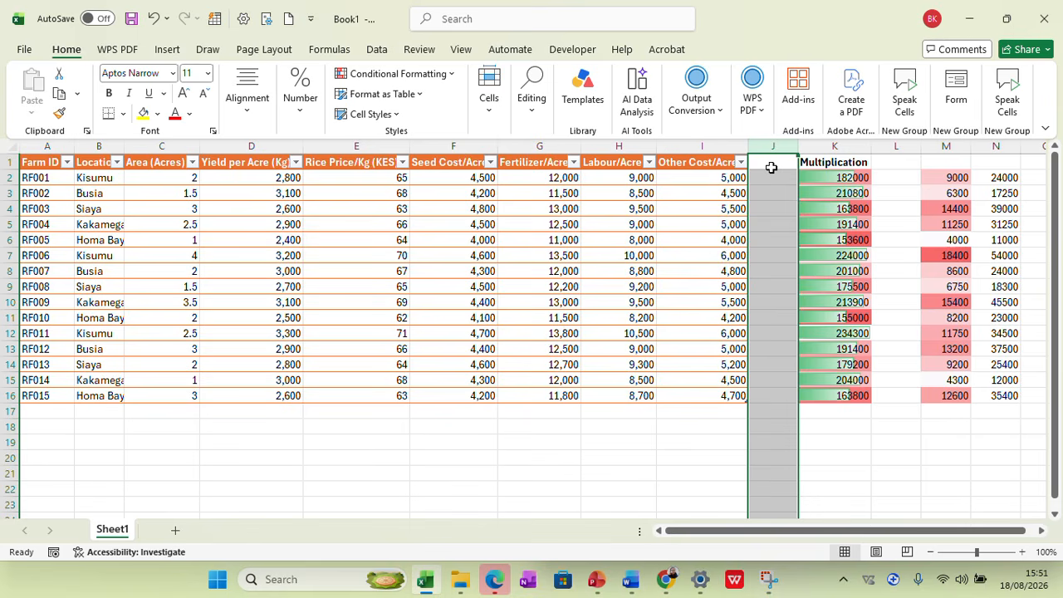
right_click(771, 163)
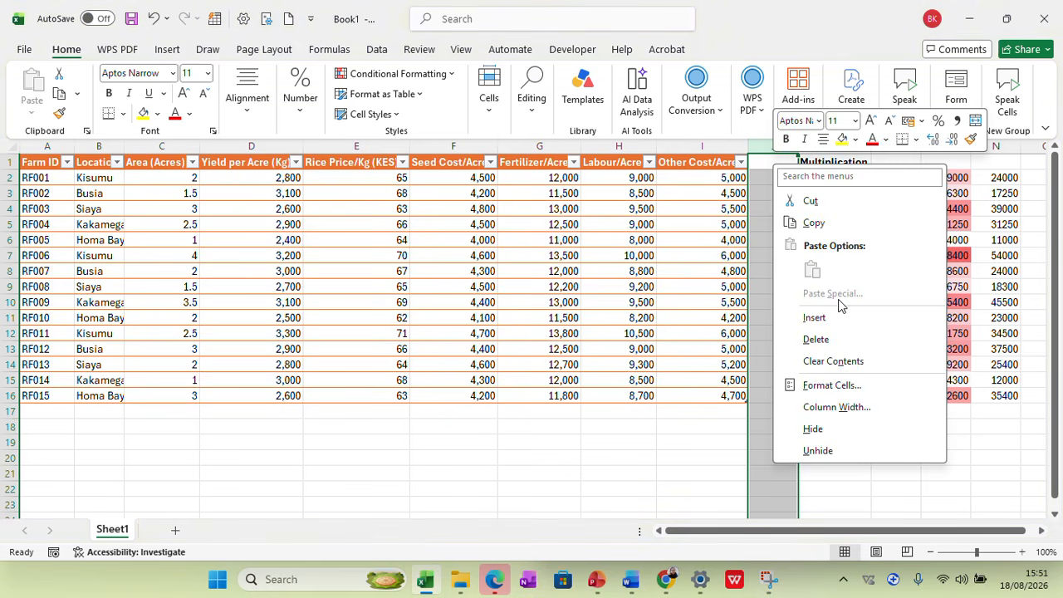
click(818, 319)
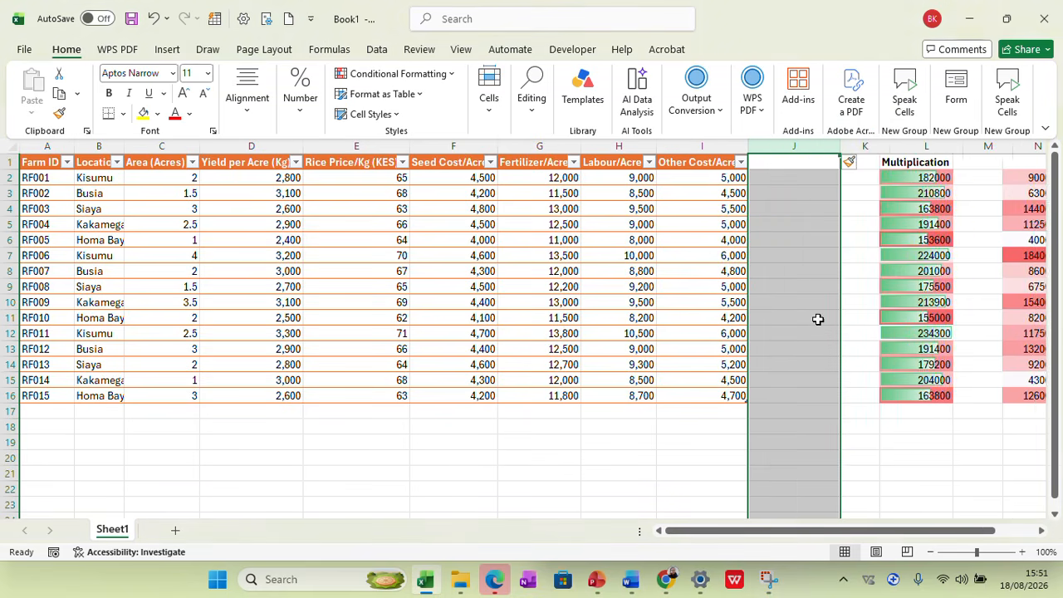
Move the Multiplication heading from L1 to K1
right_click(908, 169)
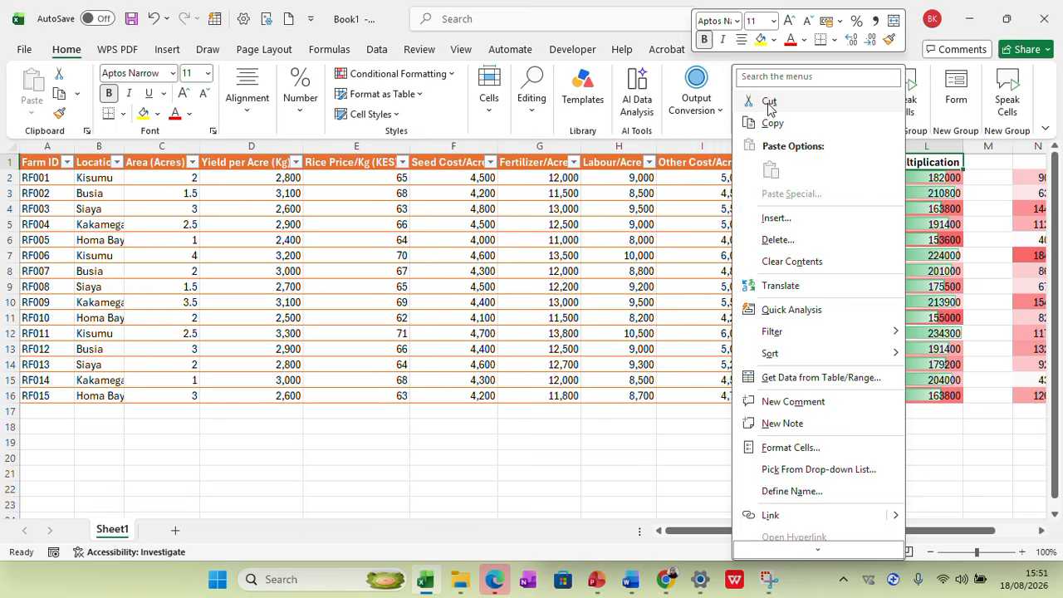
click(772, 105)
click(781, 162)
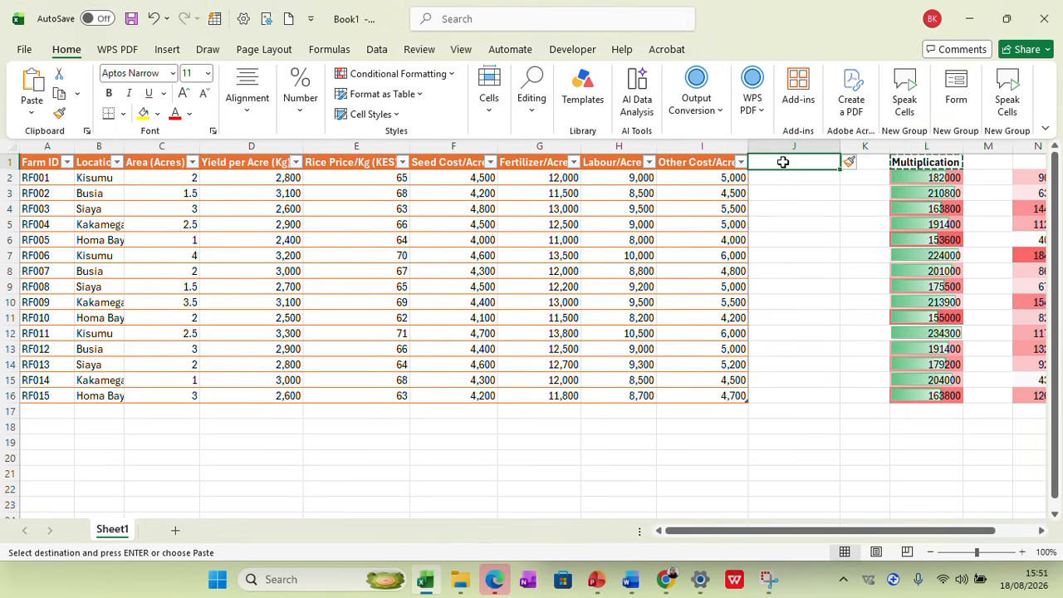
click(872, 163)
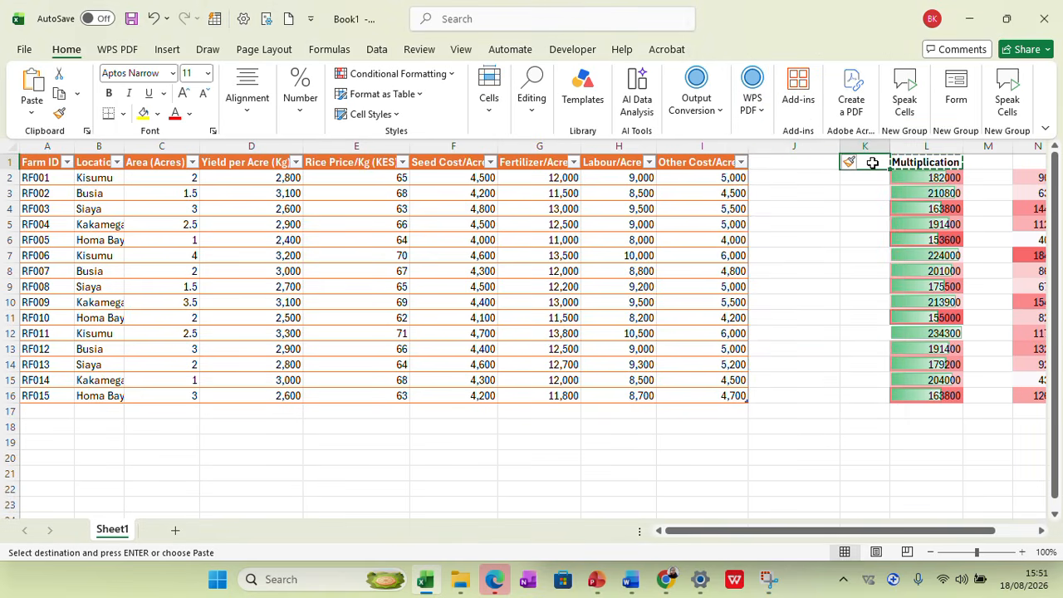
key(Return)
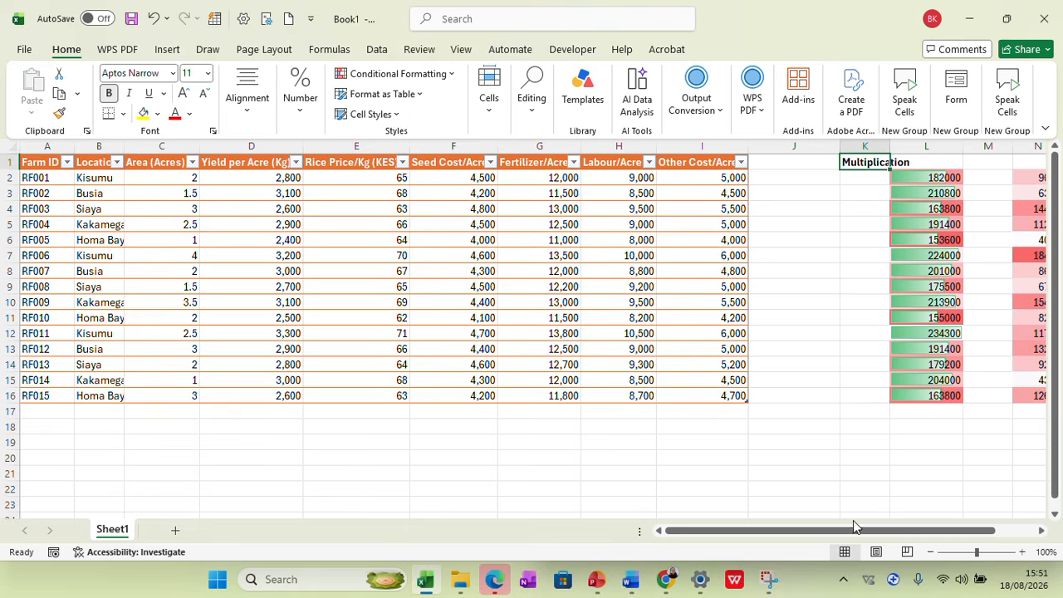
Enter the headings "Total income" in L1 and "Total seed cost" in N1 above the result columns
drag(858, 532, 903, 533)
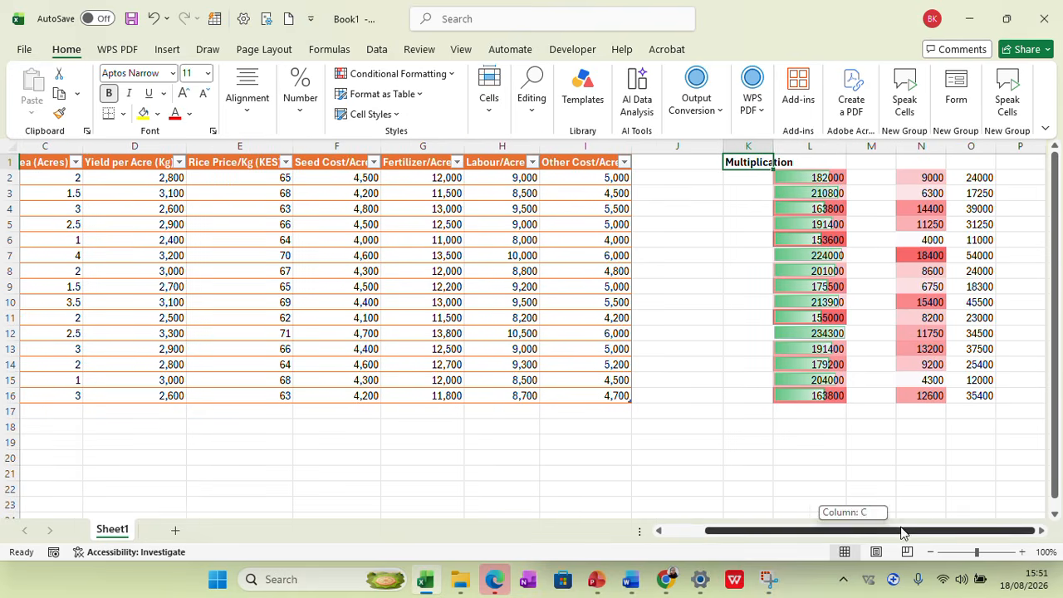
click(818, 163)
text(Total income)
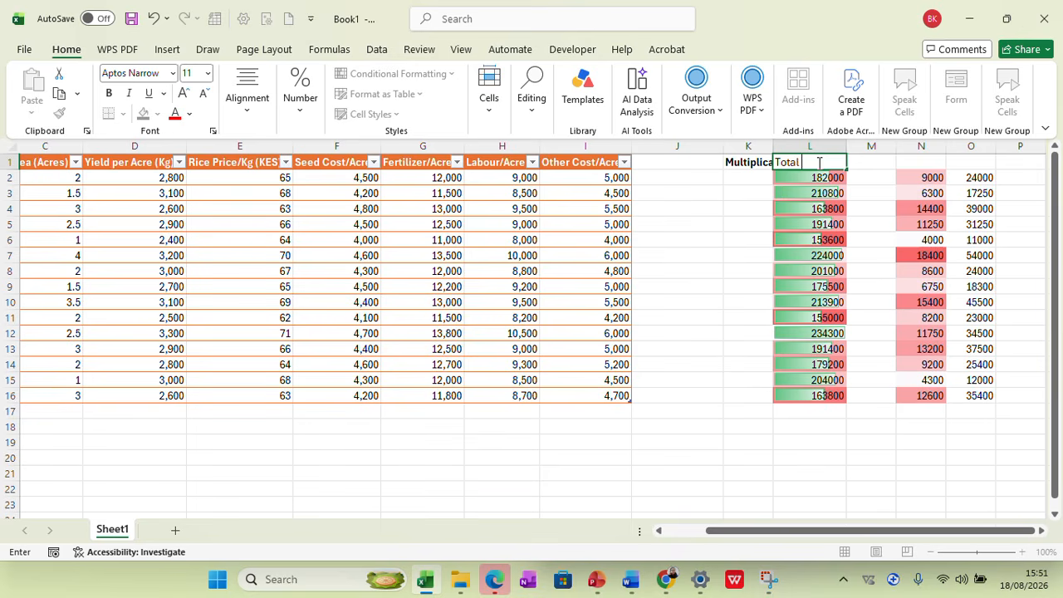
click(902, 161)
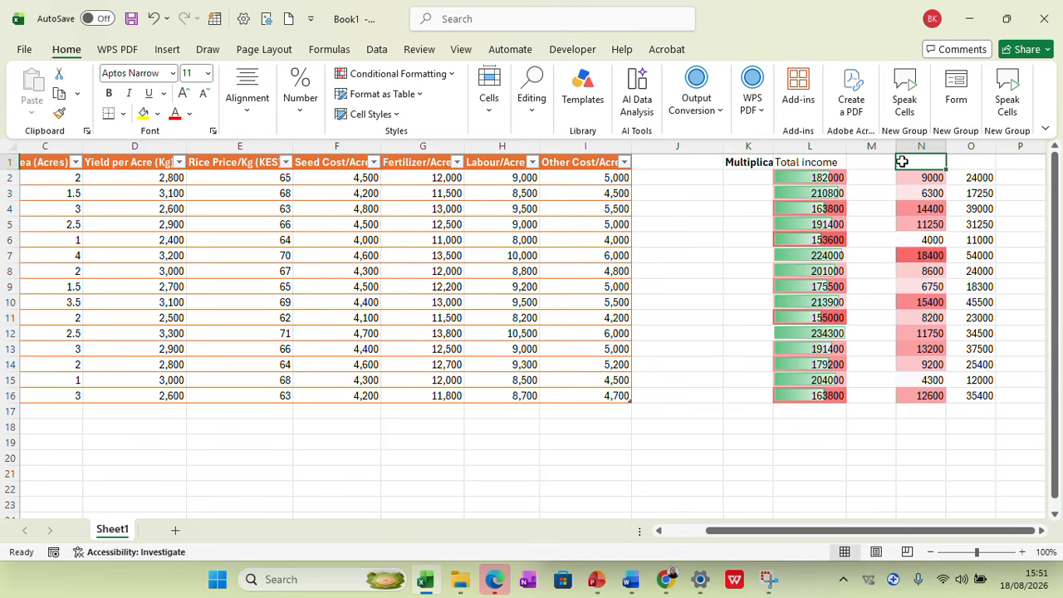
text(Total seed cost)
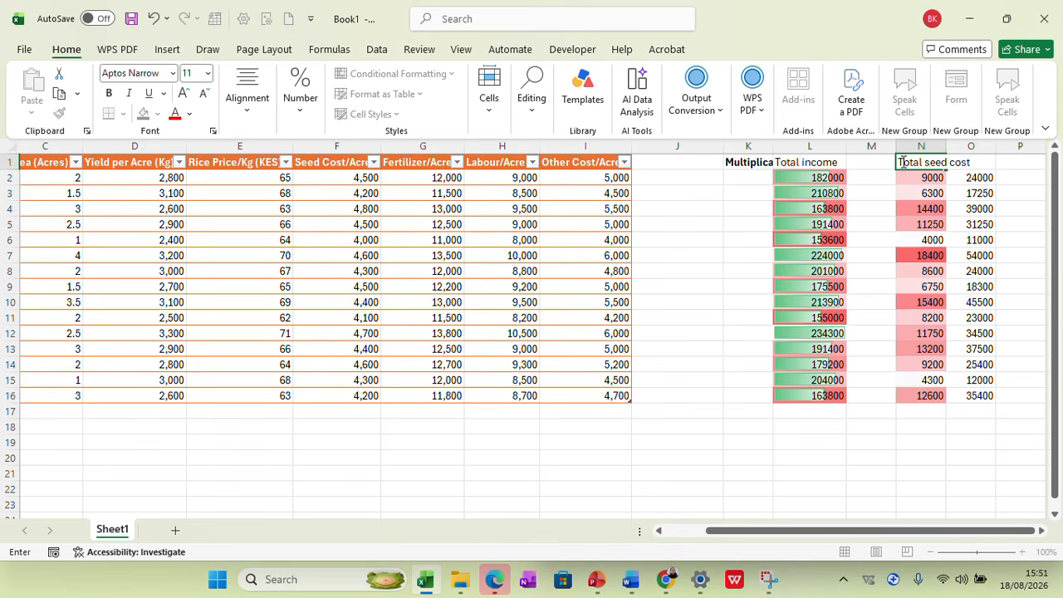
click(1020, 162)
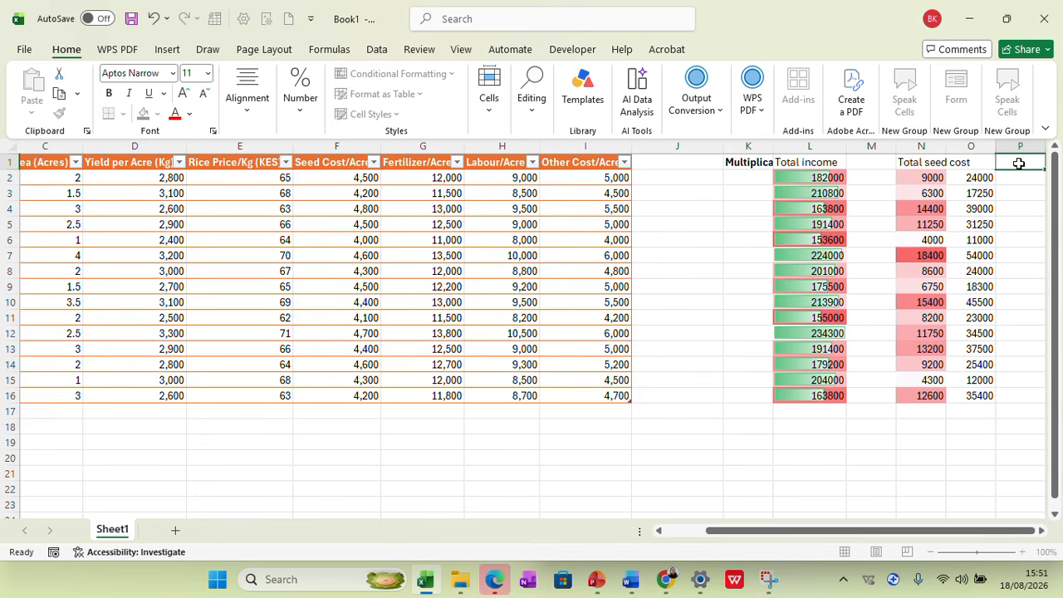
Enter the heading "Total cost of fertilizter" in O1 above the fertilizer results
click(982, 162)
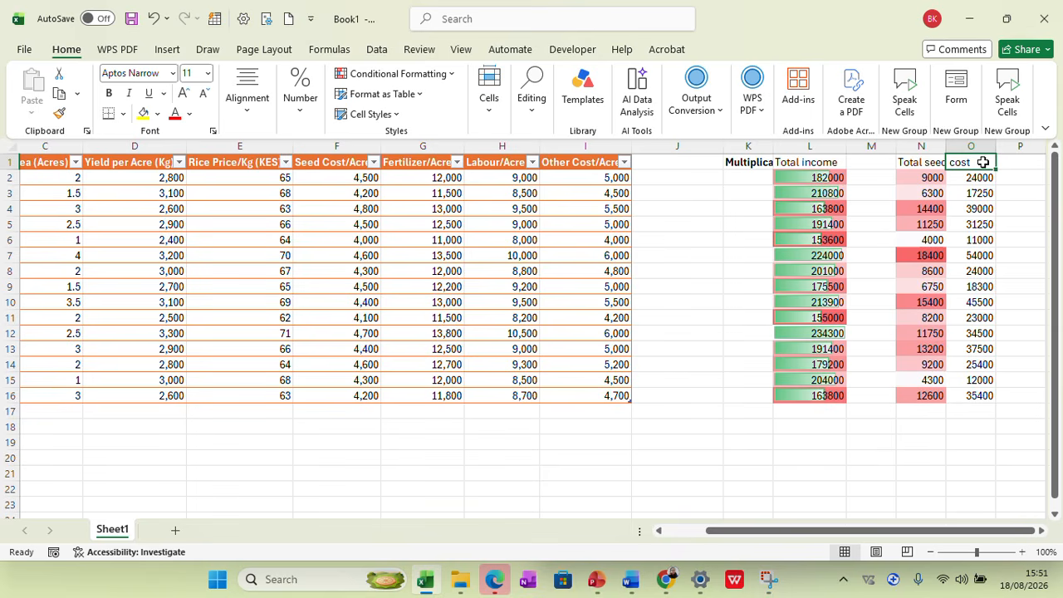
text(Total cost of fert)
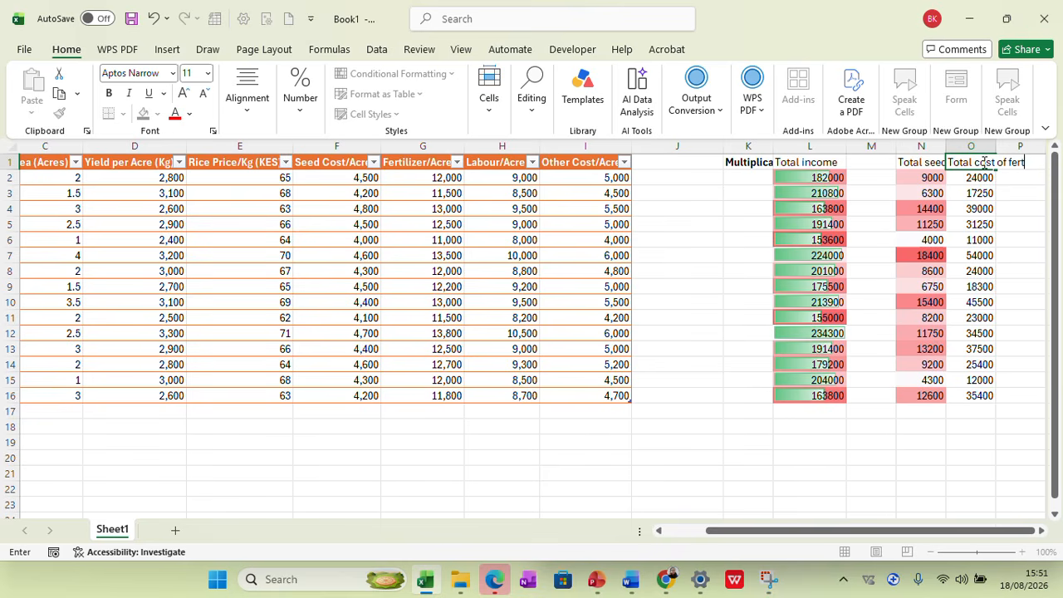
text(er)
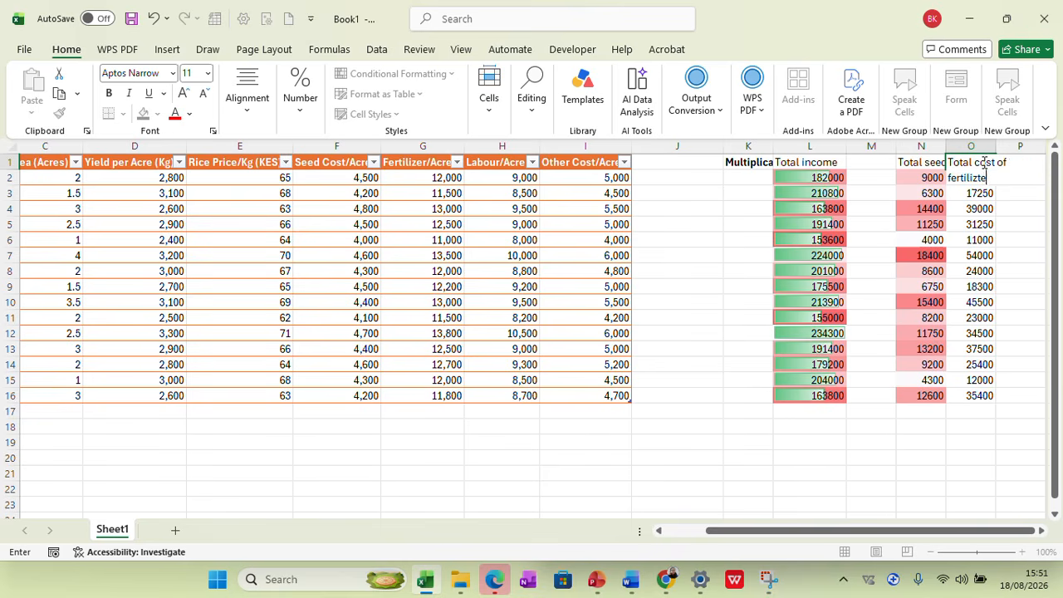
Delete the empty column M between the Total income and Total seed cost columns
drag(853, 533, 980, 536)
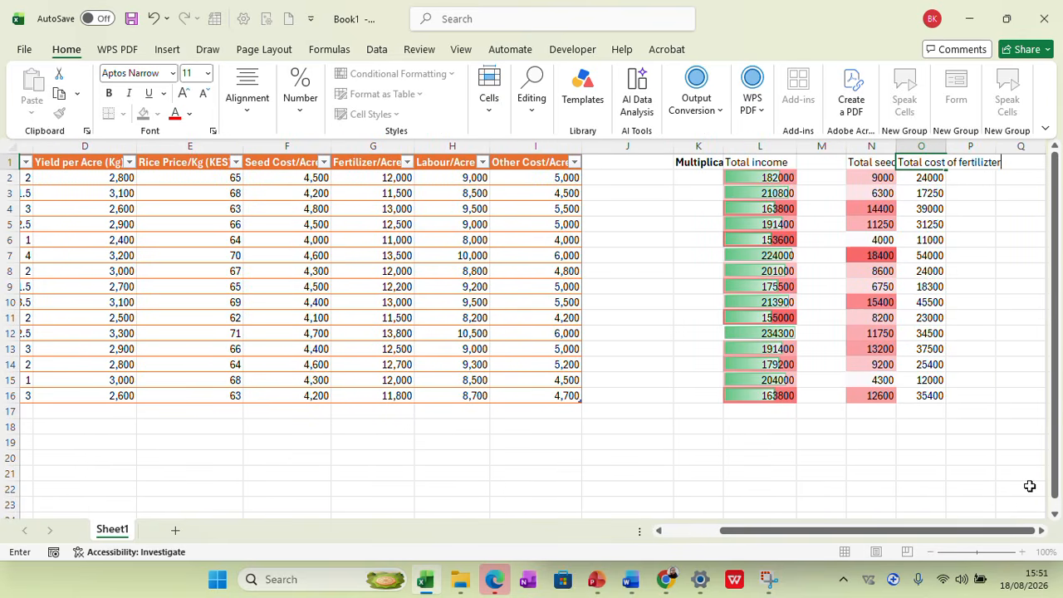
click(827, 150)
right_click(826, 149)
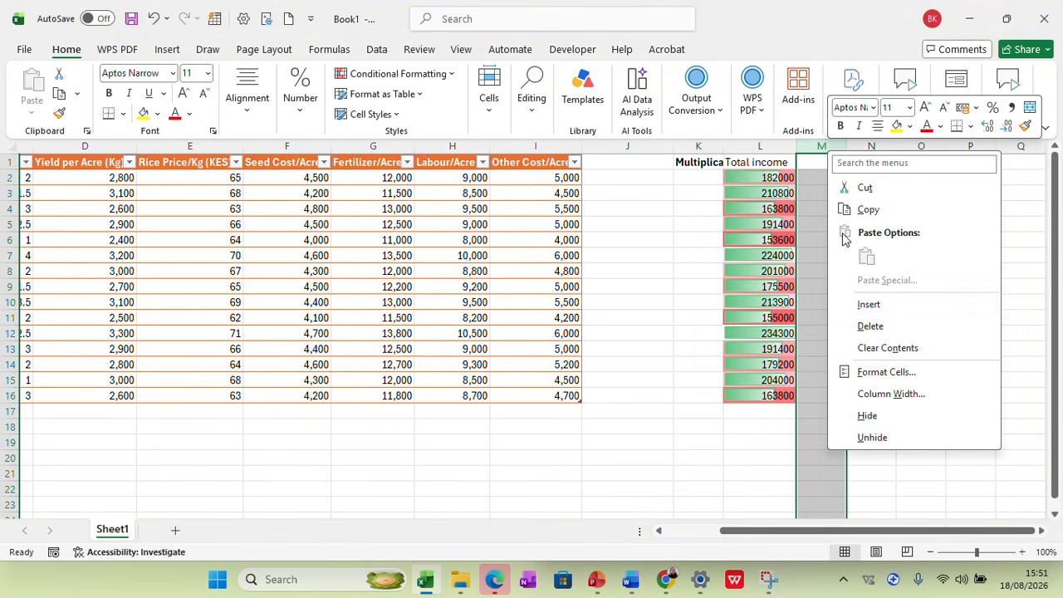
click(869, 326)
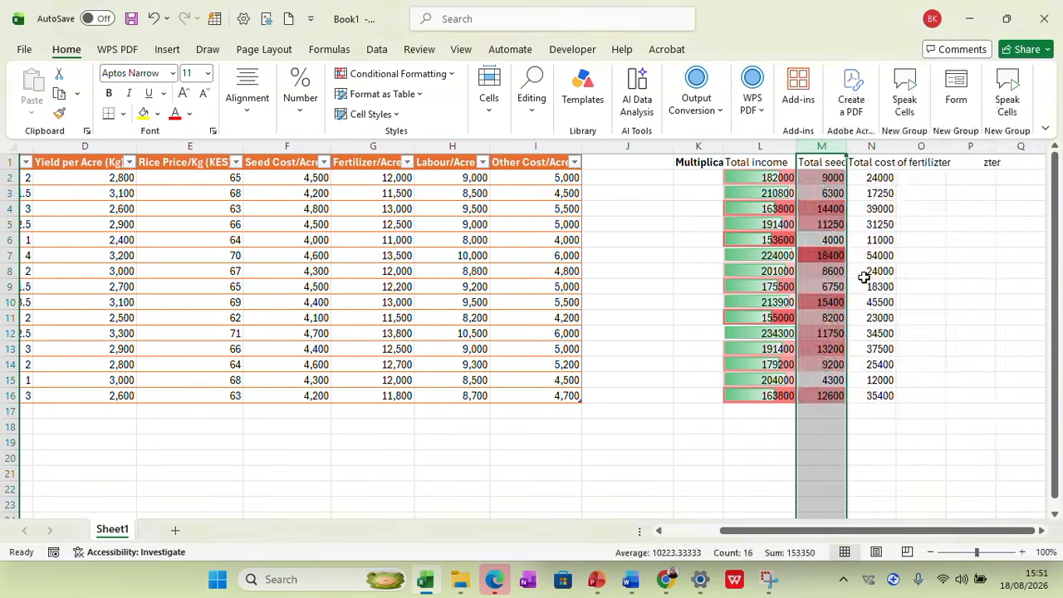
Autofit the widths of columns M and N so the Total seed cost and fertilizer cost headings fit
click(866, 146)
click(944, 195)
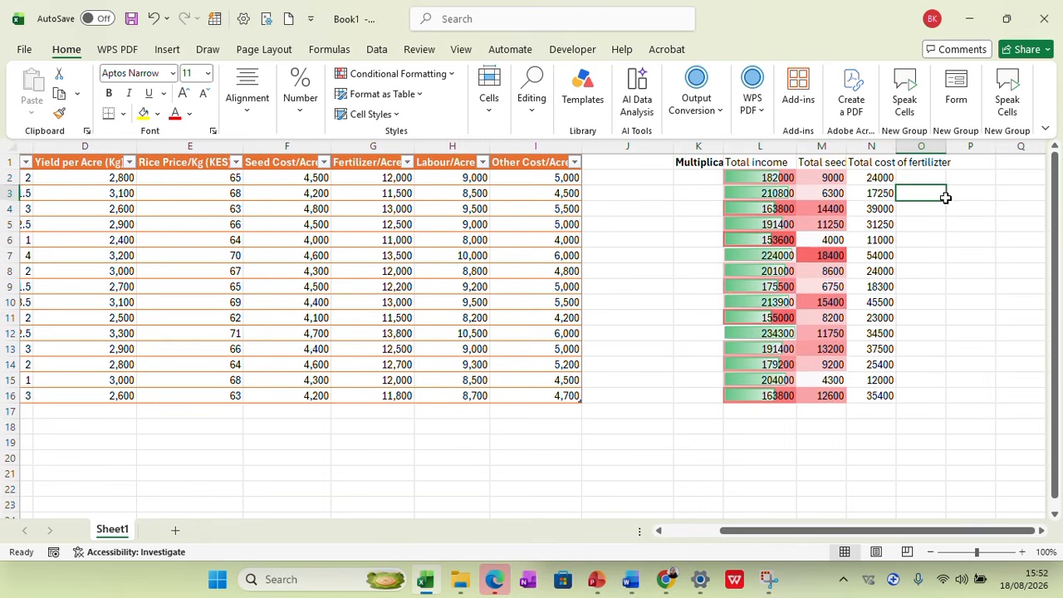
double_click(847, 148)
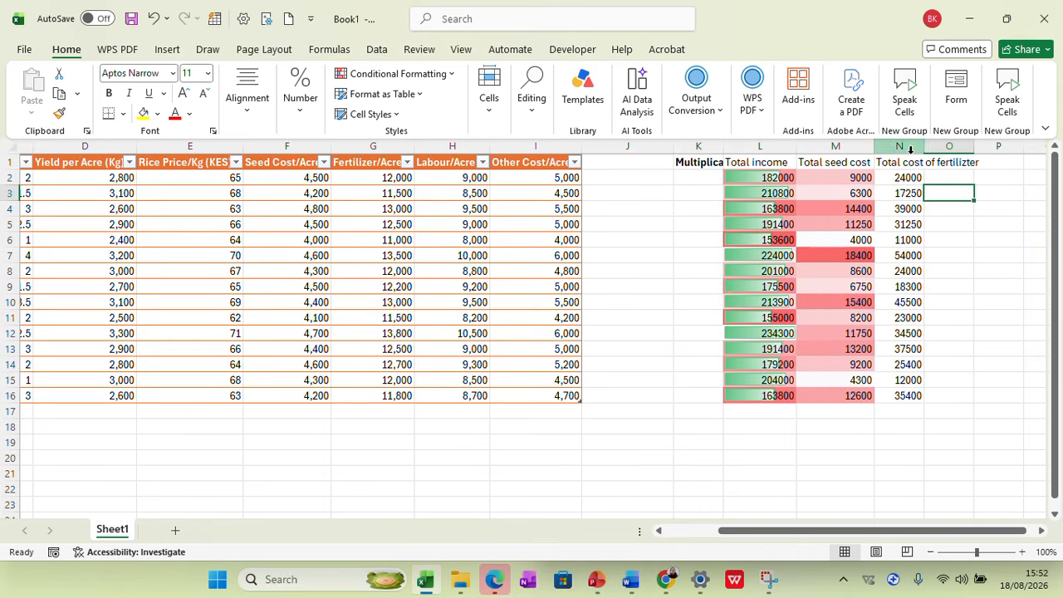
double_click(924, 152)
drag(848, 535, 896, 537)
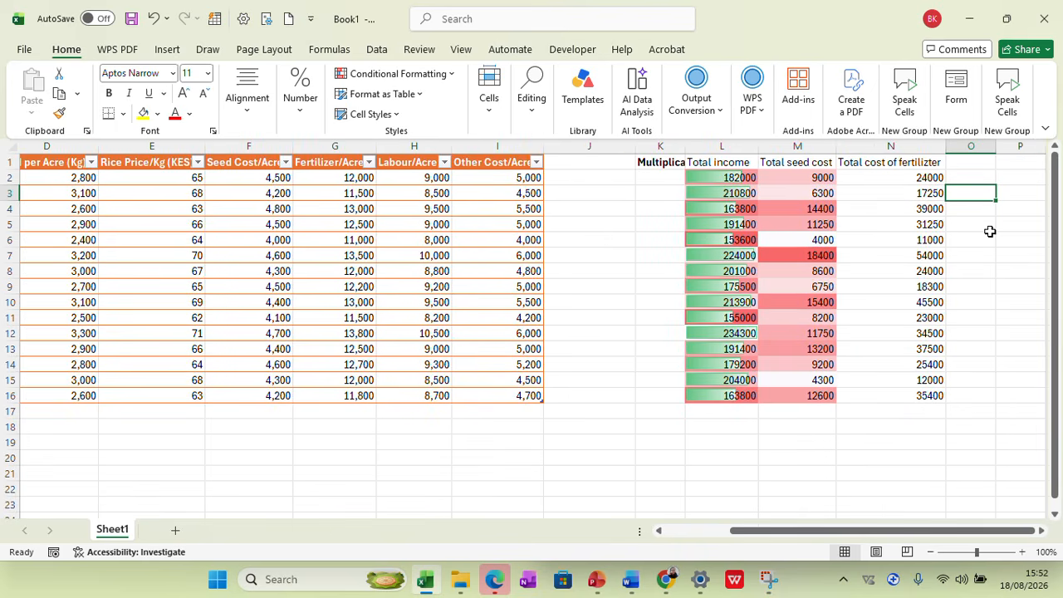
Enter the heading "Total cost of labour" in O1
click(957, 159)
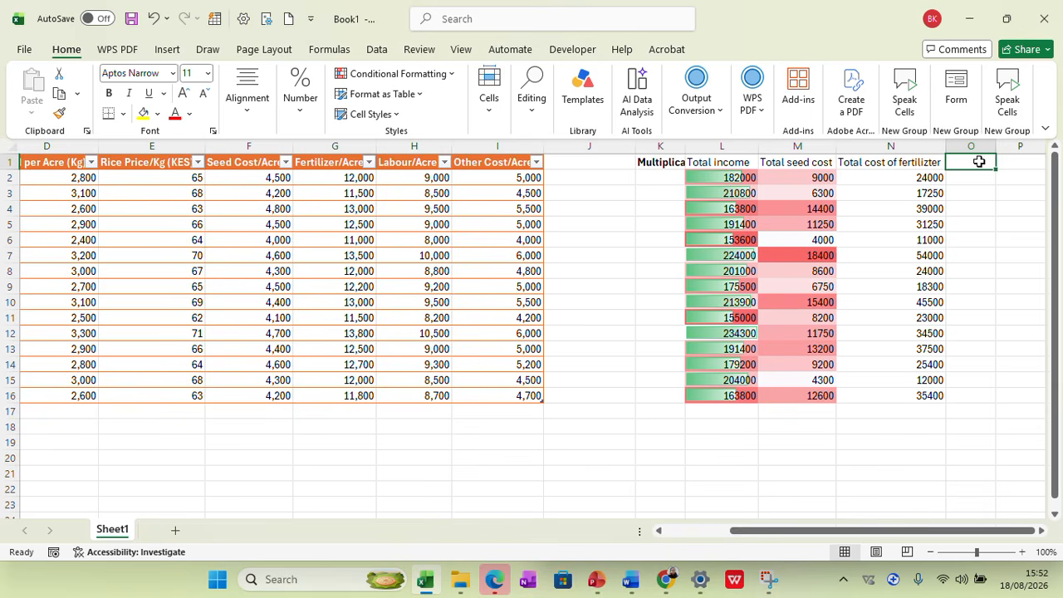
text(Total cost of labour)
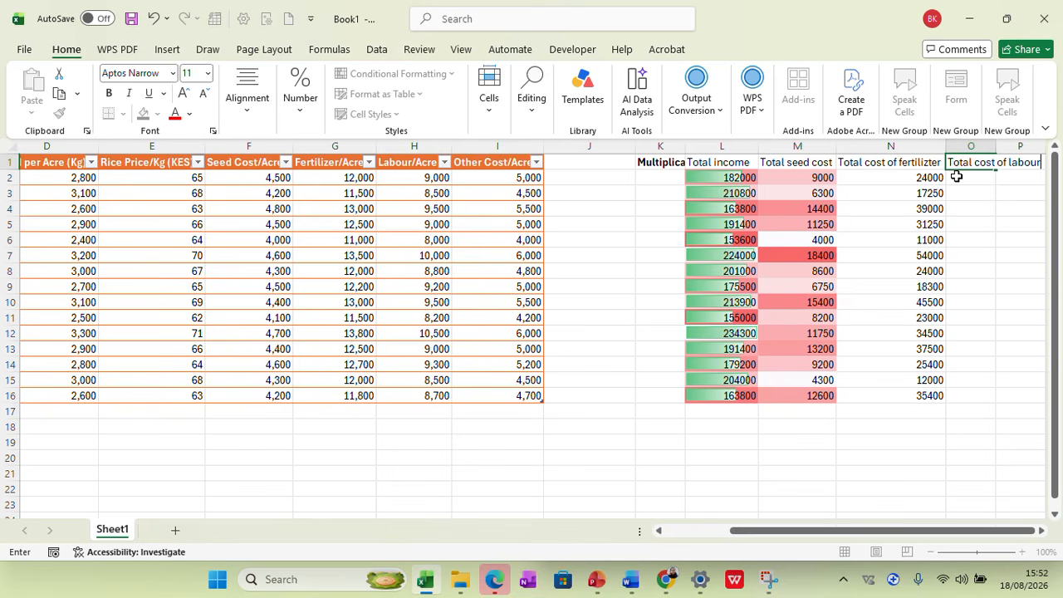
click(957, 177)
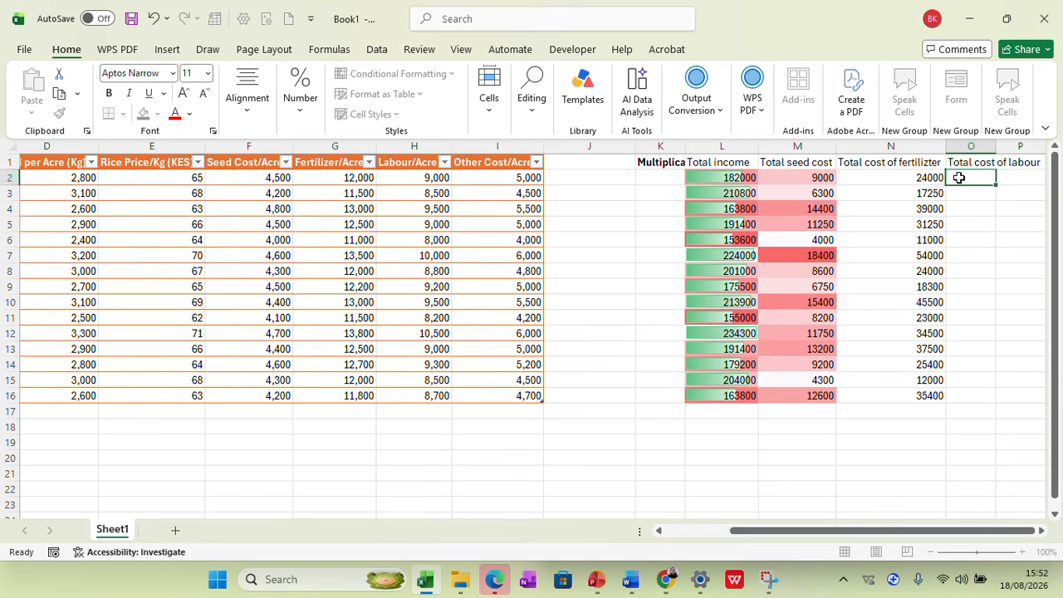
text(=)
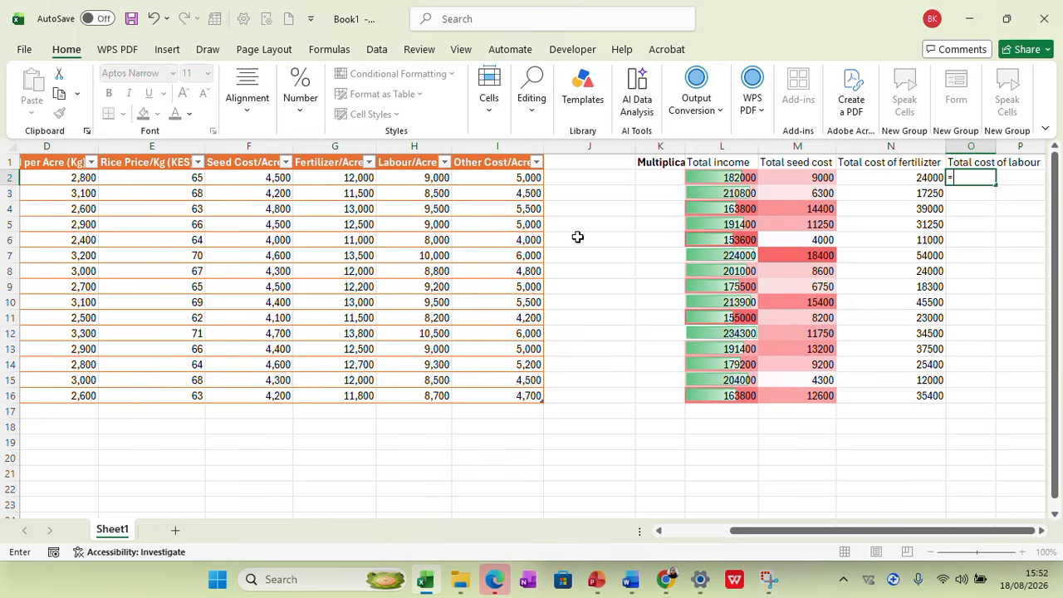
click(415, 179)
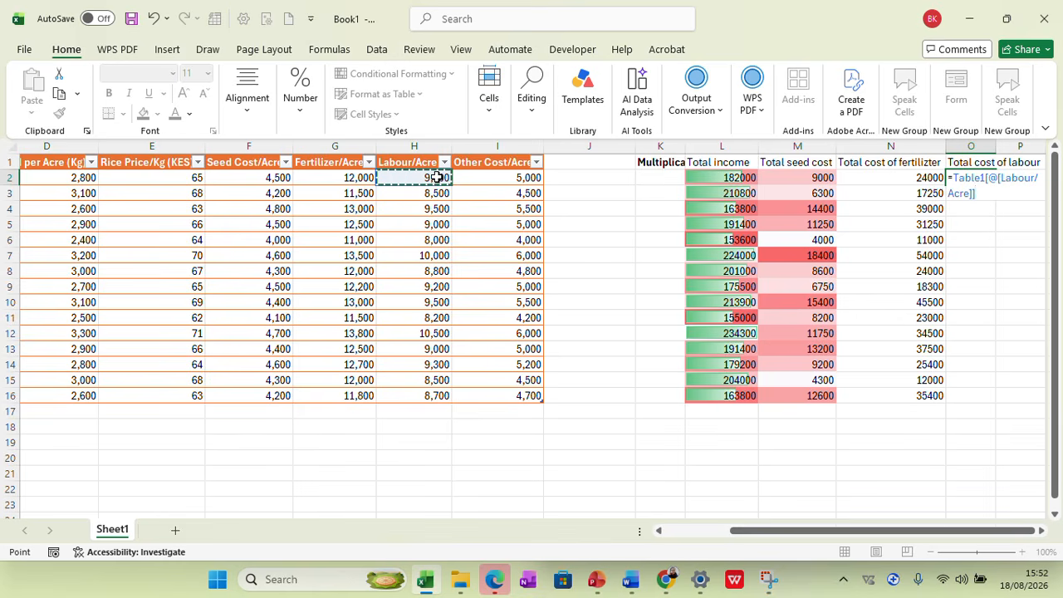
key(BackSpace)
key(BackSpace)
key(BackSpace)
key(BackSpace)
key(BackSpace)
key(BackSpace)
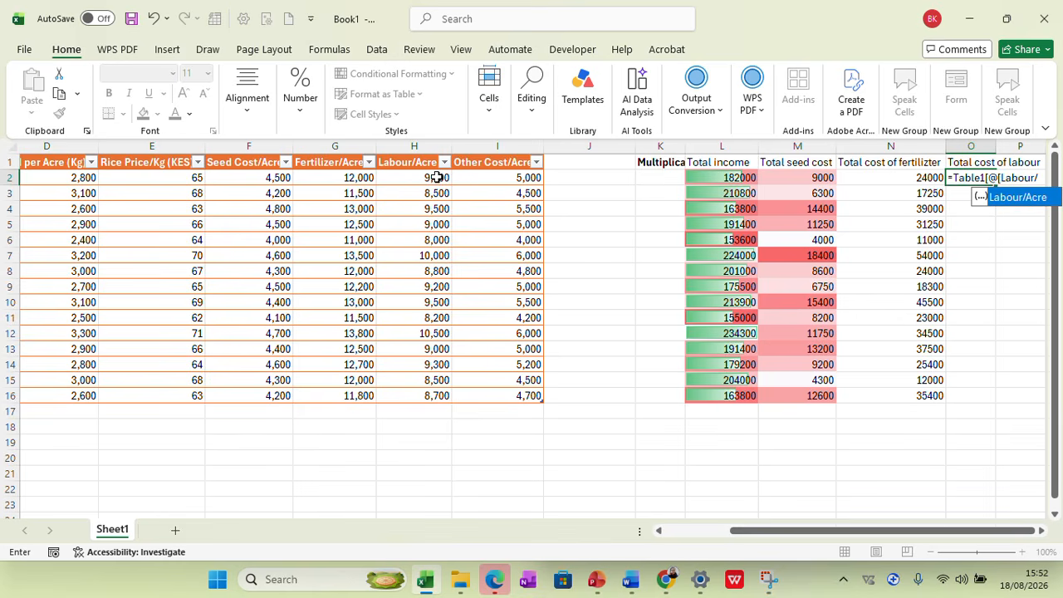
key(BackSpace)
key(BackSpace)
key(BackSpace)
key(BackSpace)
key(BackSpace)
key(BackSpace)
key(BackSpace)
key(BackSpace)
key(BackSpace)
key(BackSpace)
key(BackSpace)
key(BackSpace)
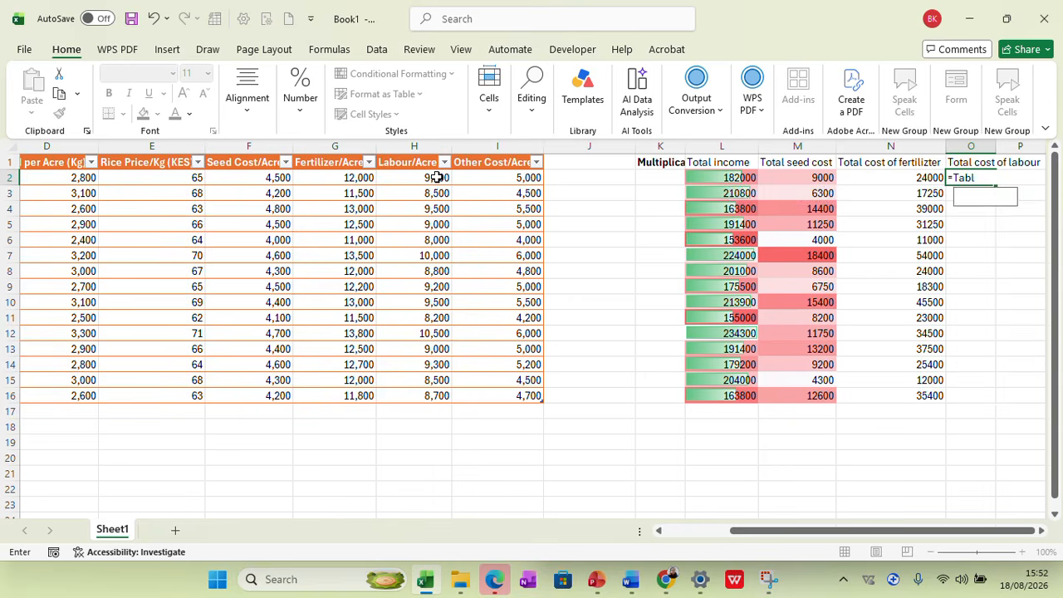
key(BackSpace)
key(BackSpace)
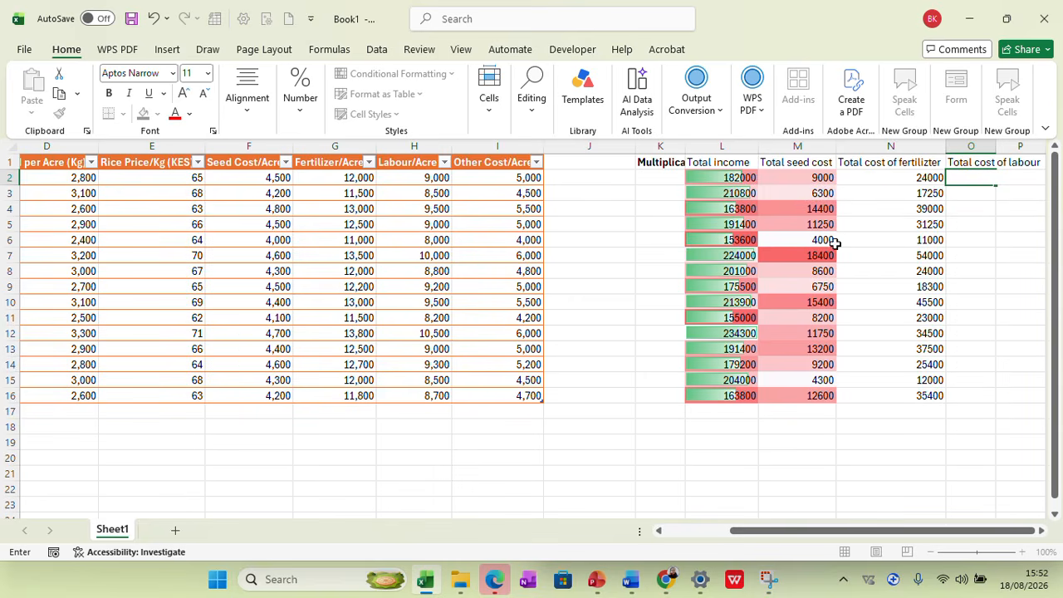
click(980, 212)
Copy the Labour/Acre figures from H2:H16 and paste them as values into the Total cost of labour column, starting at O2
drag(439, 184, 424, 396)
right_click(425, 403)
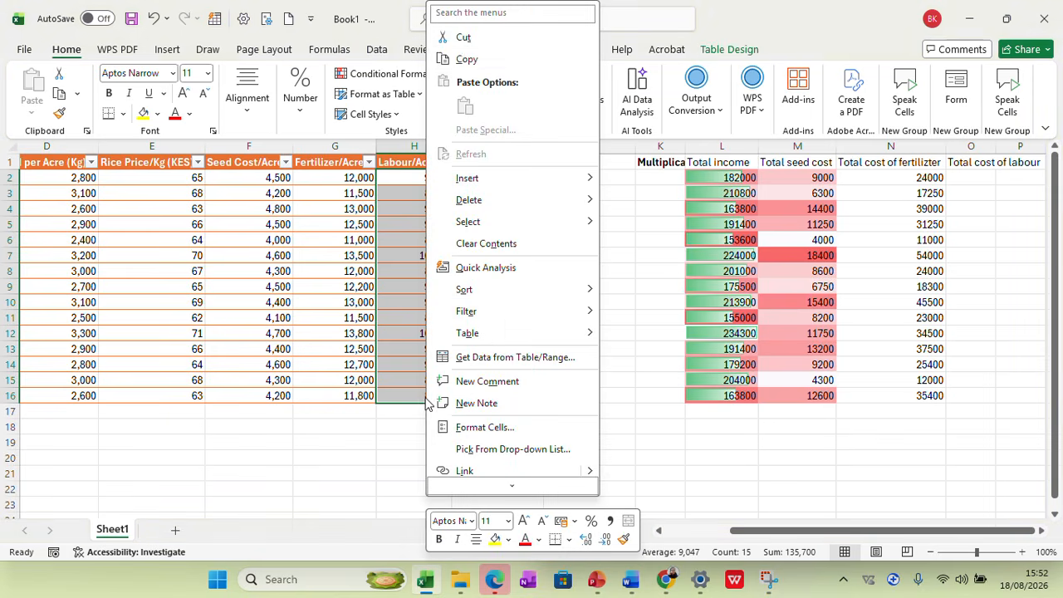
click(469, 60)
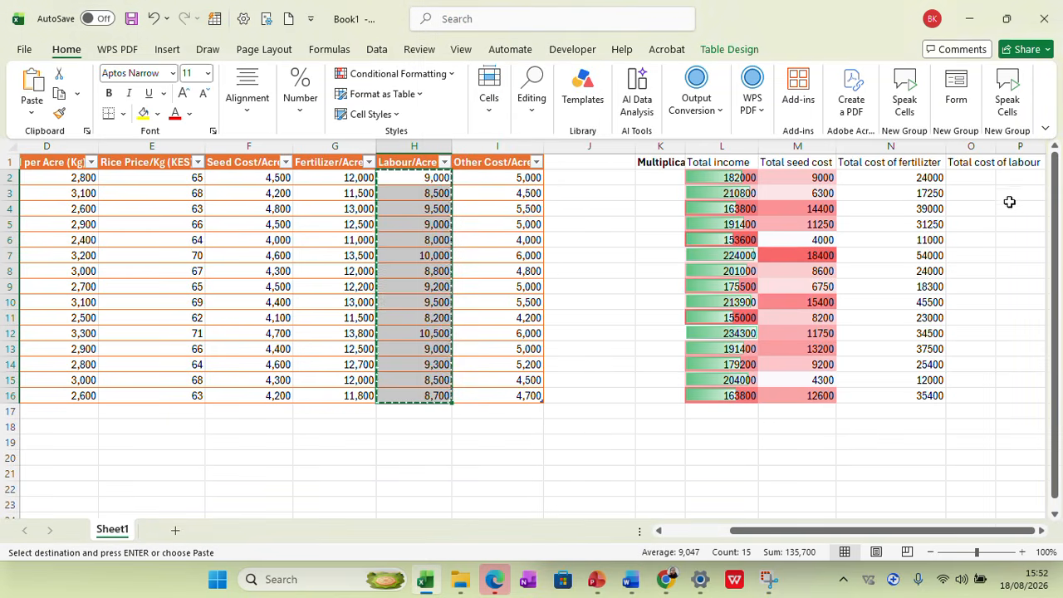
right_click(973, 176)
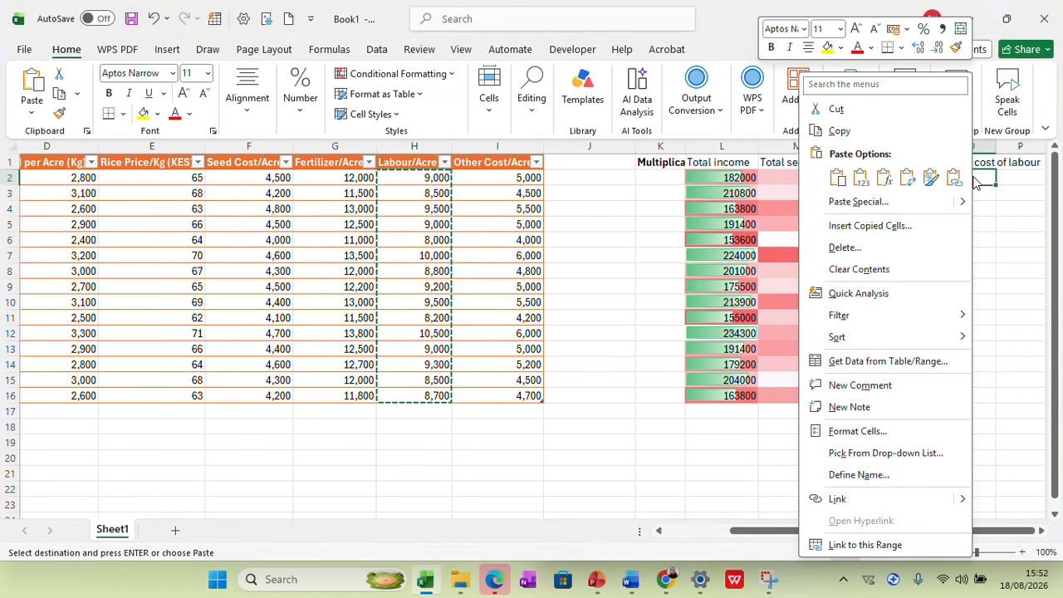
click(869, 184)
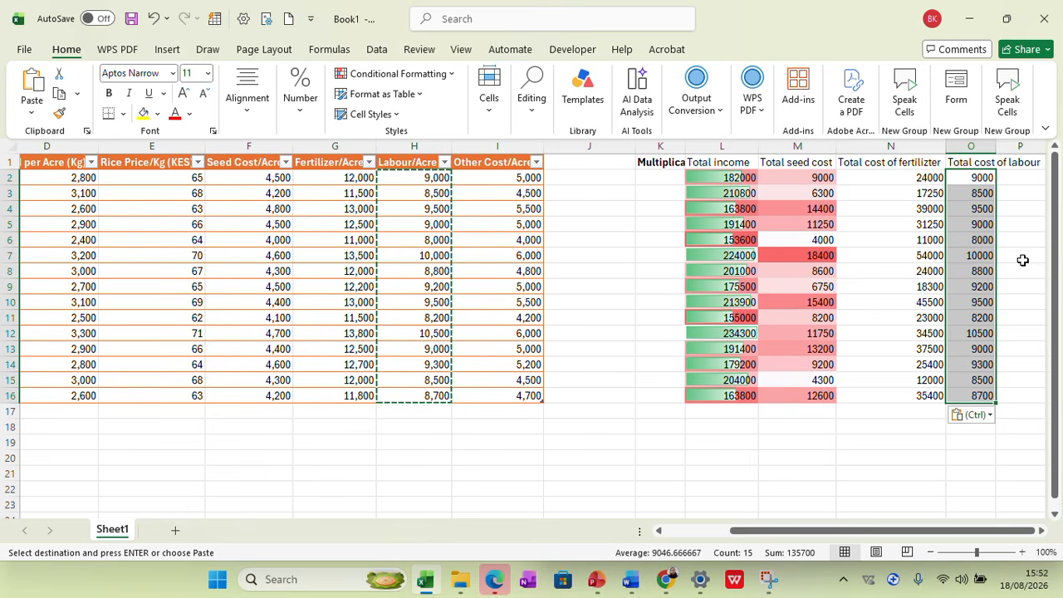
Copy the Other Cost/Acre figures from I2:I16 and paste them as values starting at P2
drag(512, 178, 517, 397)
right_click(520, 396)
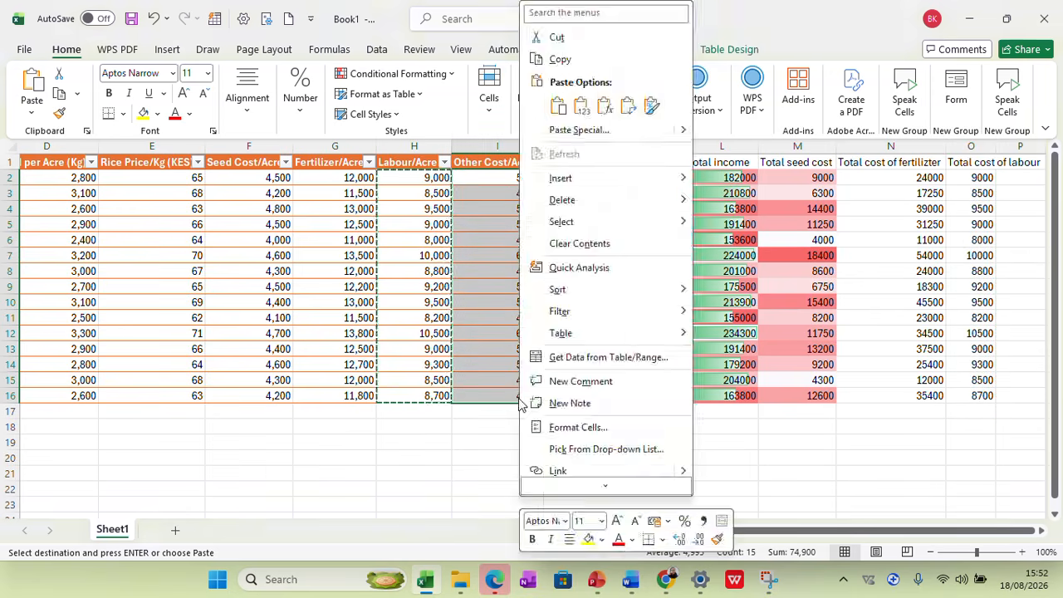
click(573, 62)
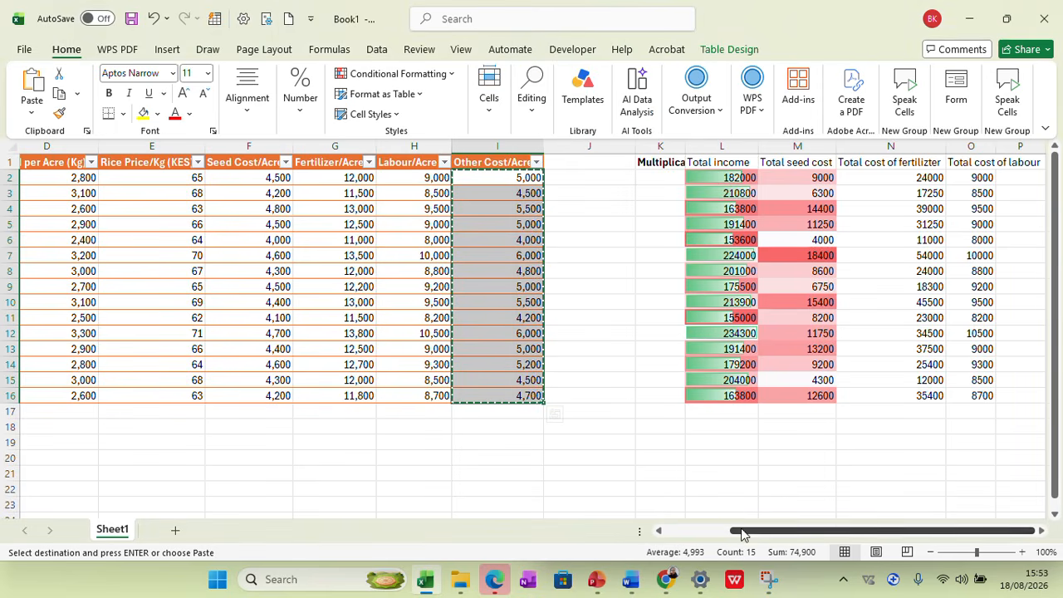
click(1032, 182)
right_click(1032, 182)
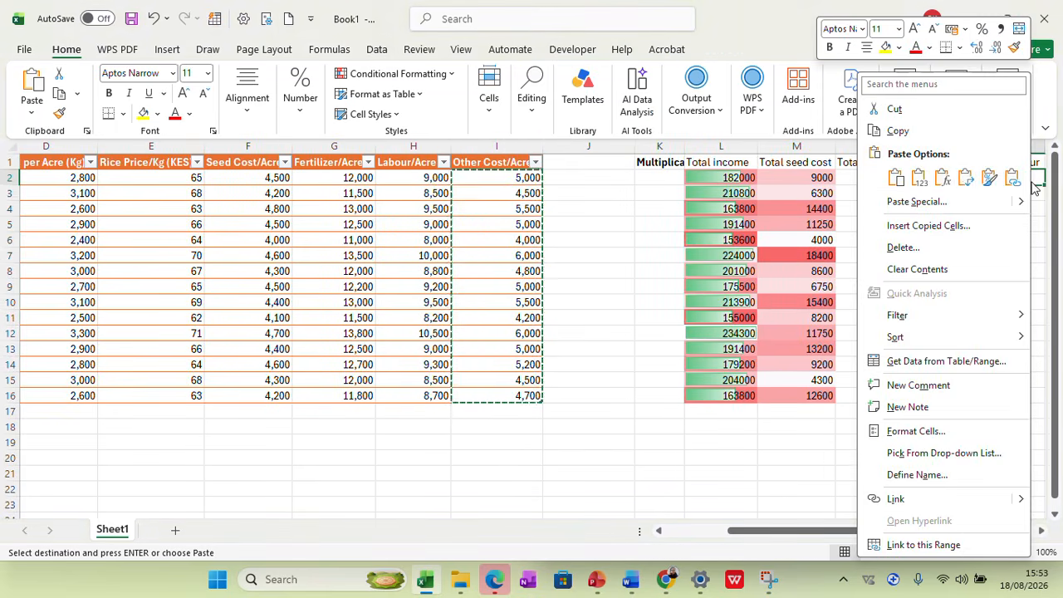
click(926, 183)
Enter the heading "Other cost" in P1
click(1015, 159)
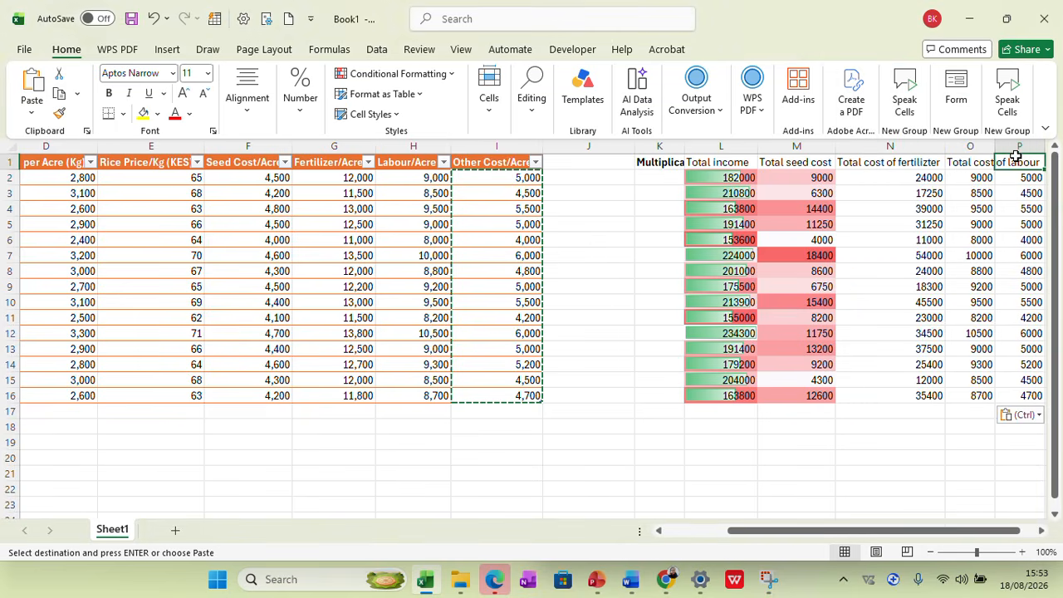
text(Other cost)
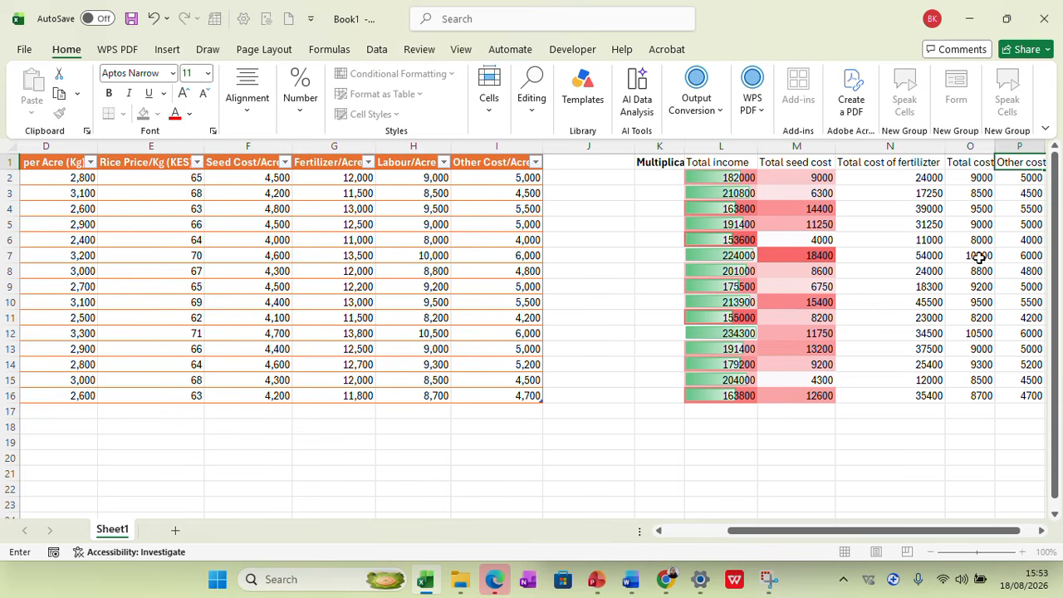
click(926, 442)
Format the range L1:P16 as a table with headers, using the light table style with a dark green header row
drag(845, 530, 829, 530)
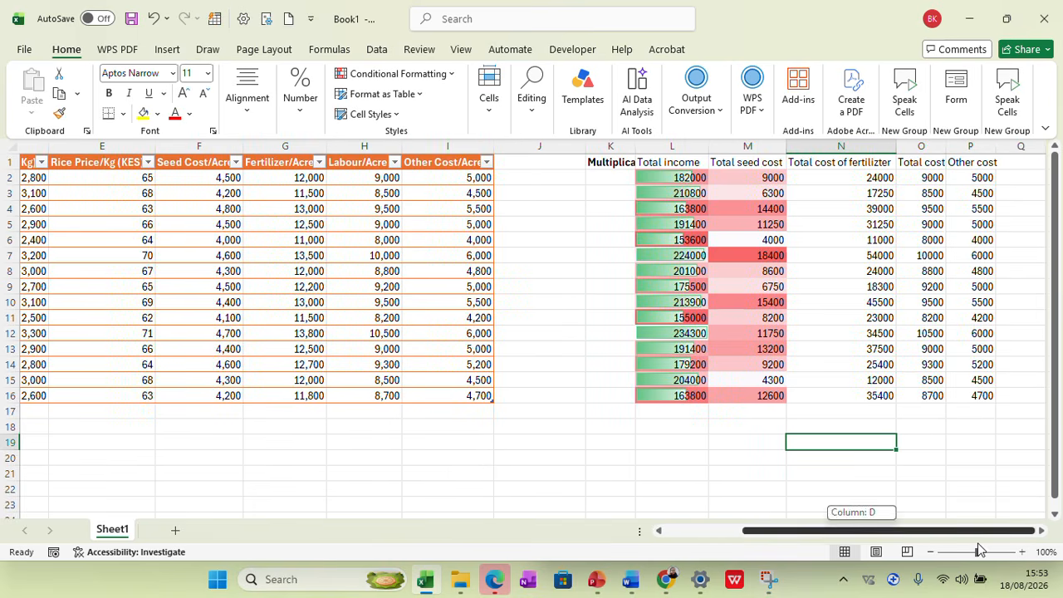
drag(686, 161, 867, 396)
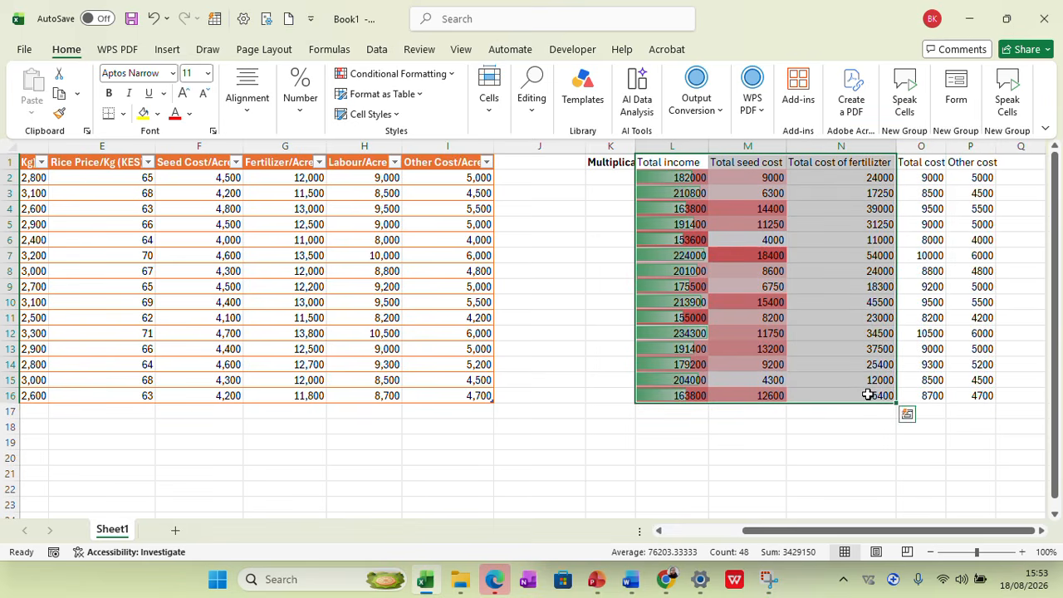
drag(679, 160, 975, 395)
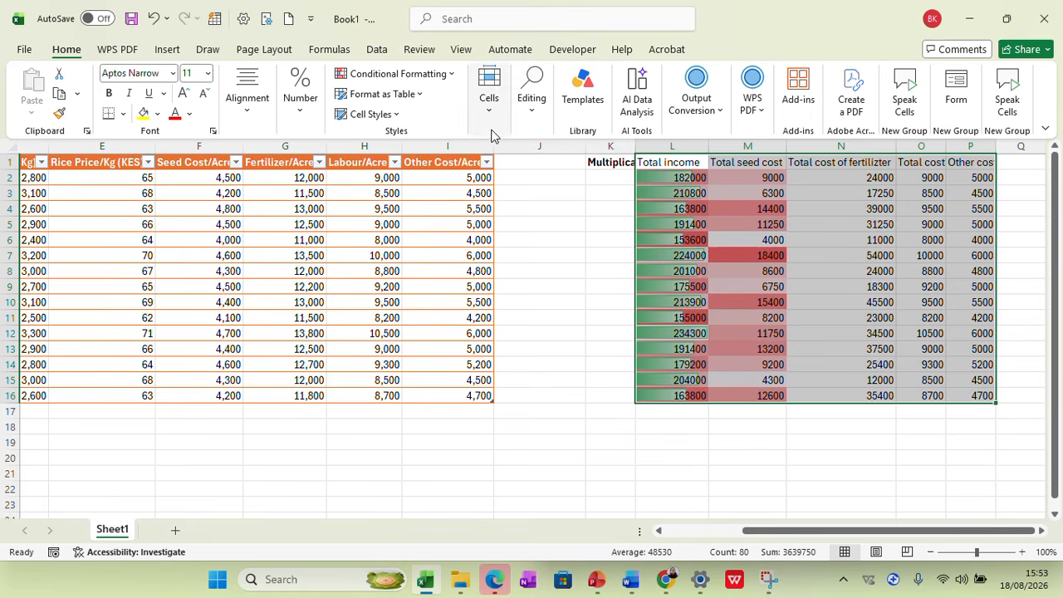
click(413, 95)
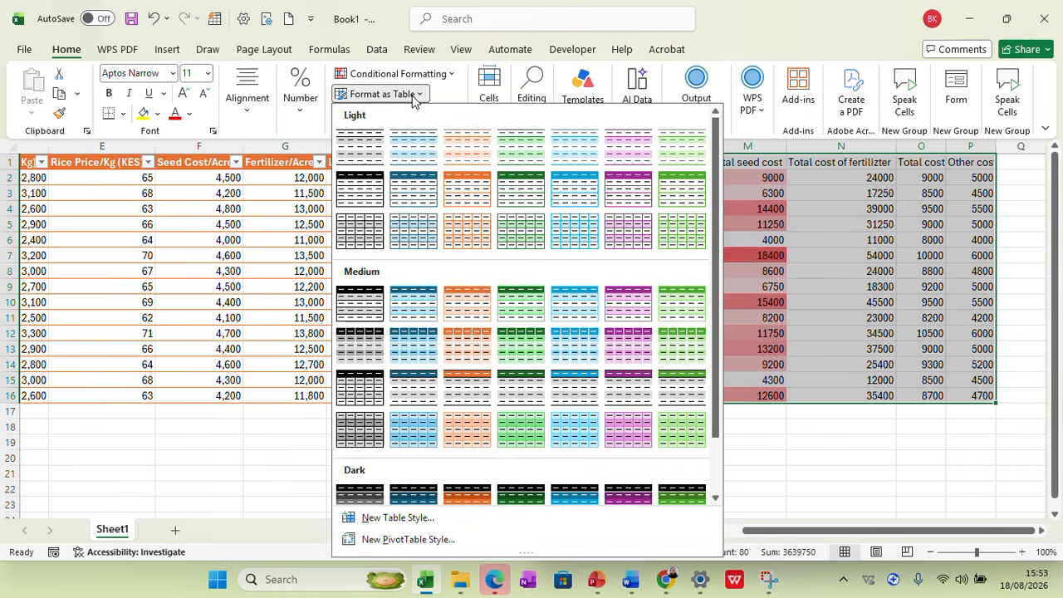
click(528, 207)
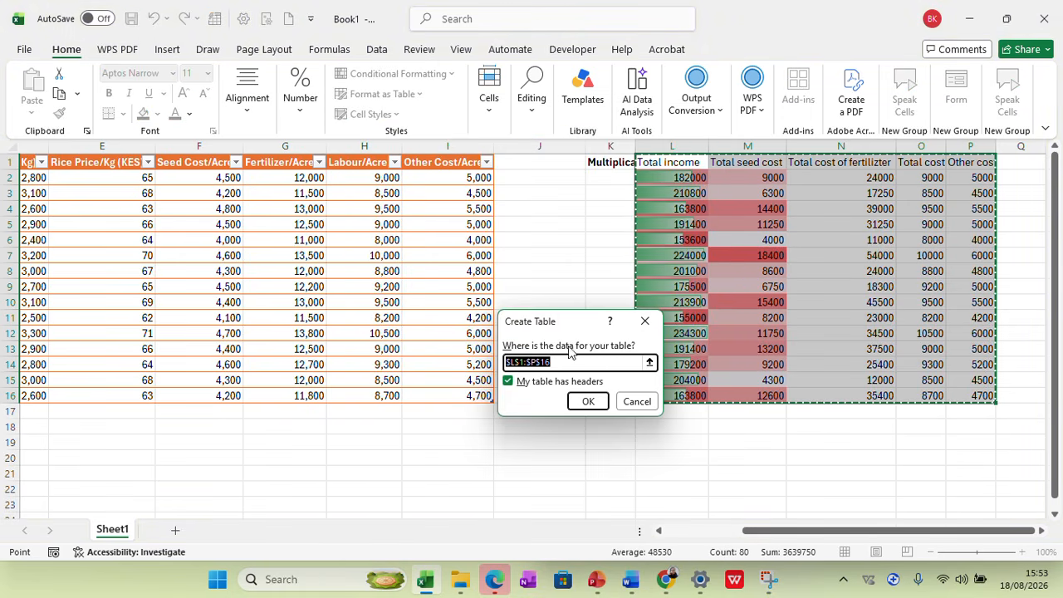
click(588, 401)
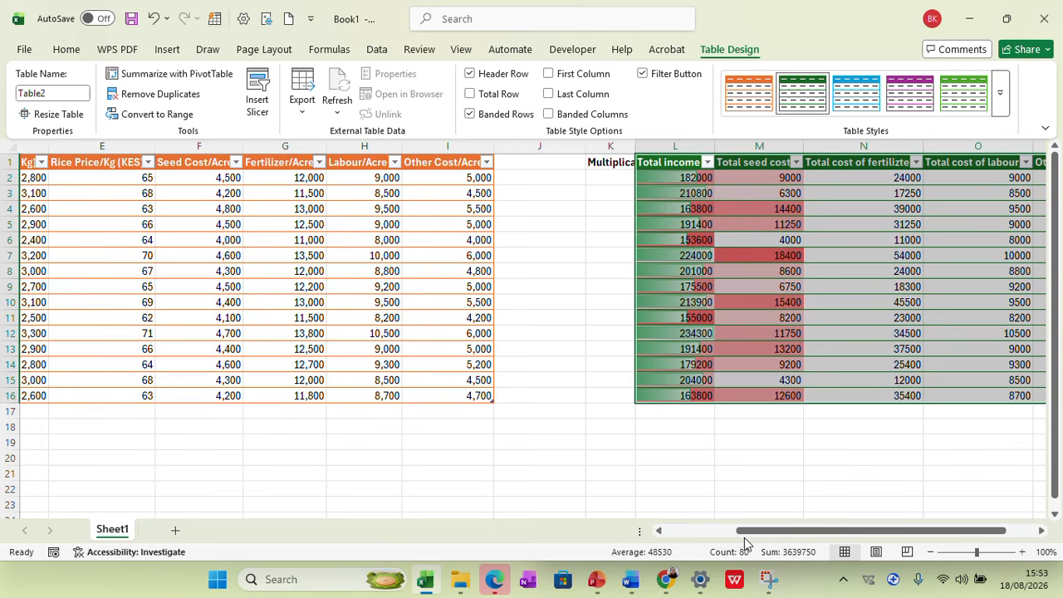
Enter a formula in R2 adding the row's Total income, seed cost, fertilizer cost, labour cost and Other cost with plus operators
drag(790, 536, 931, 532)
drag(780, 529, 974, 538)
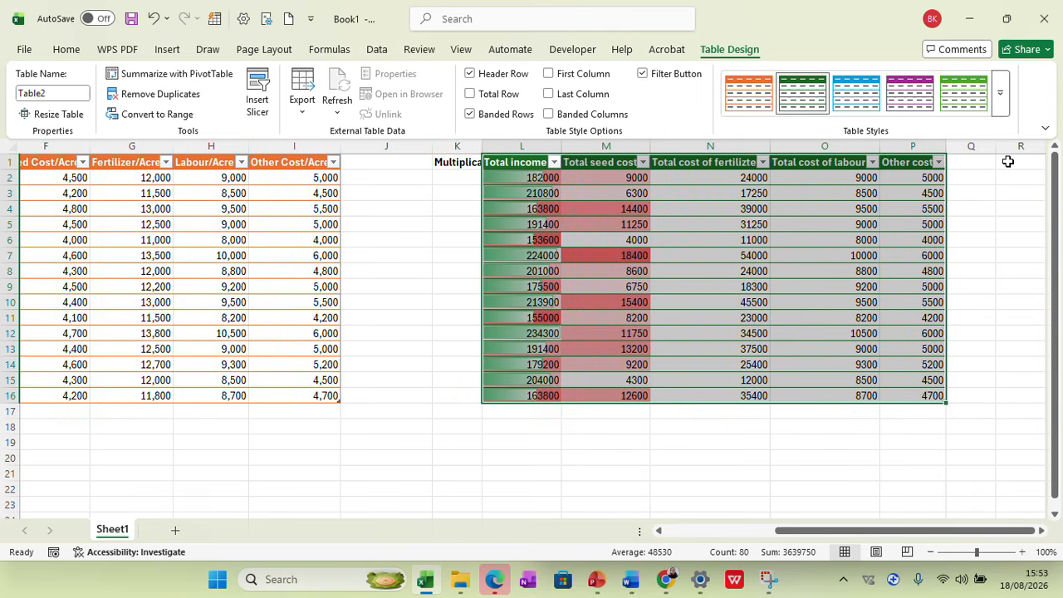
click(1006, 176)
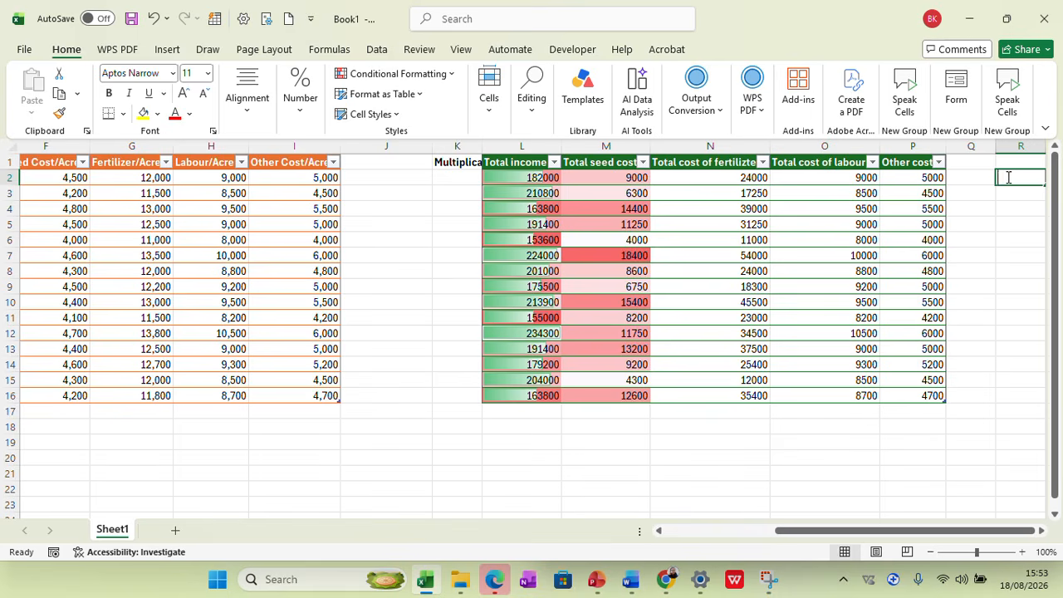
text(=)
click(542, 179)
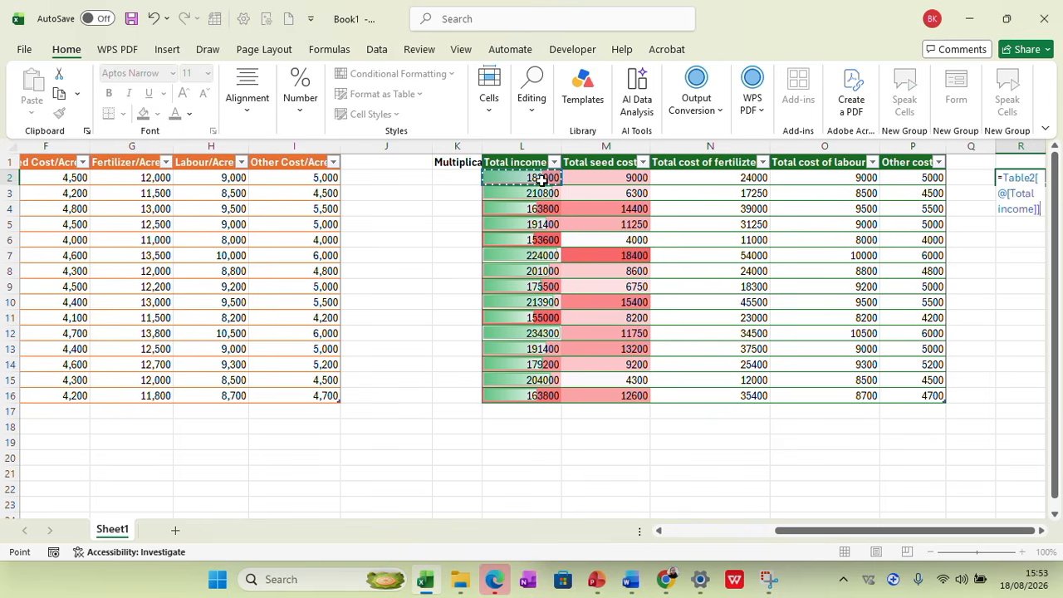
text(+)
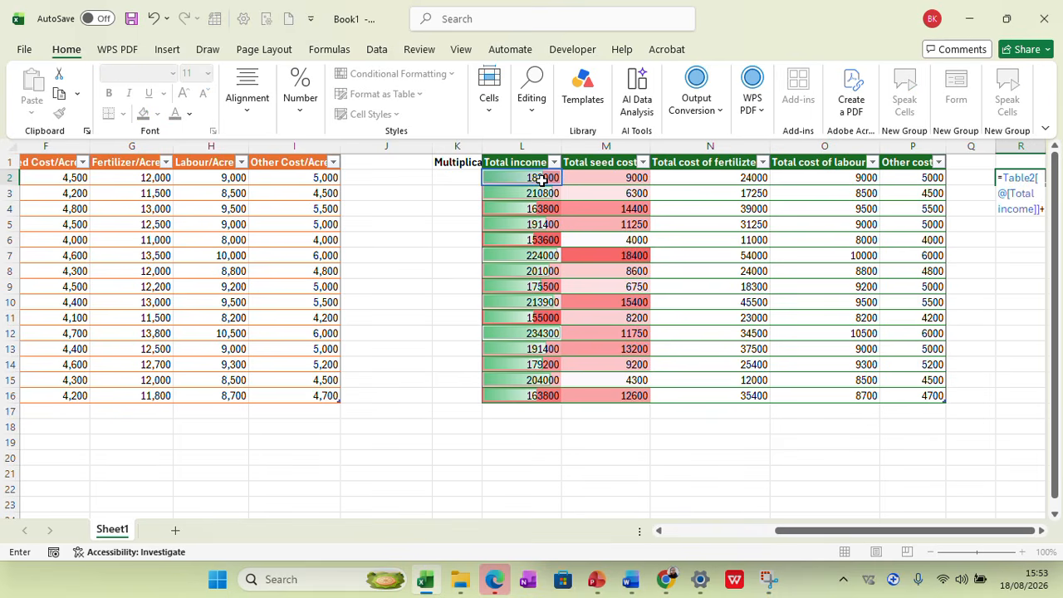
click(606, 179)
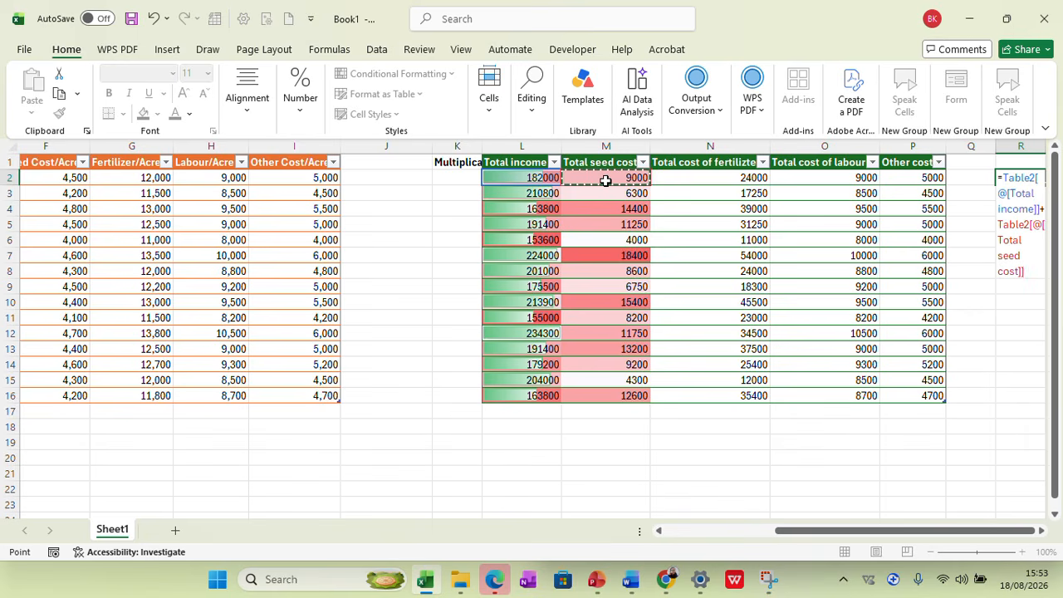
text(+)
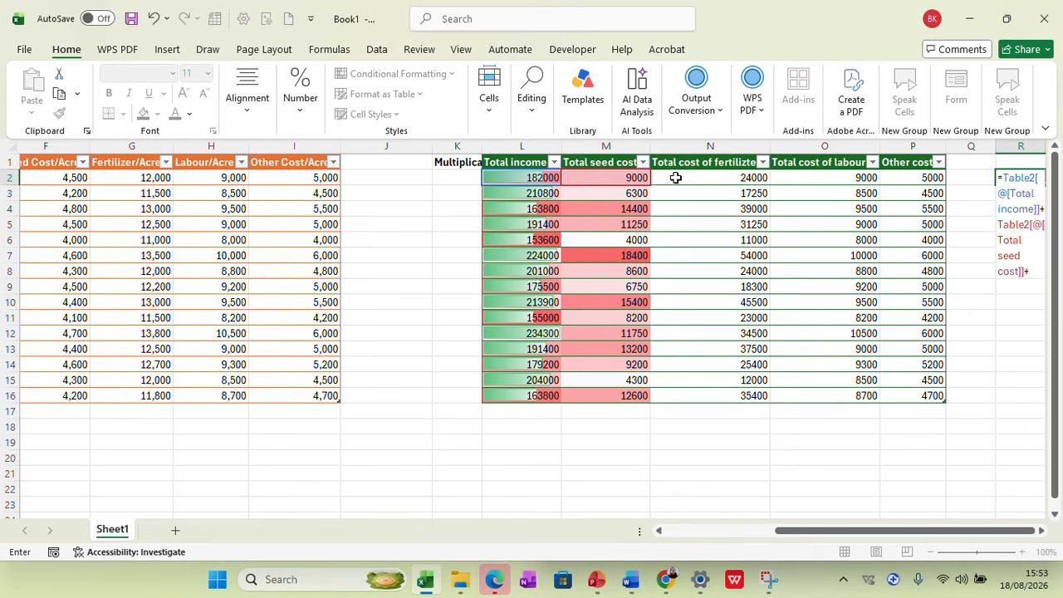
drag(852, 532, 943, 536)
click(721, 177)
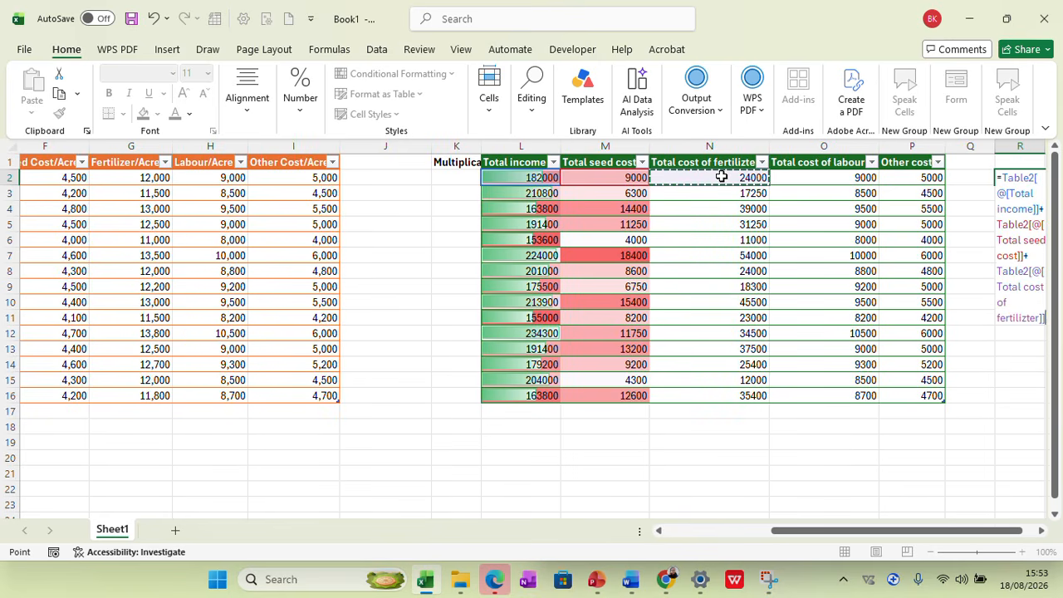
text(+)
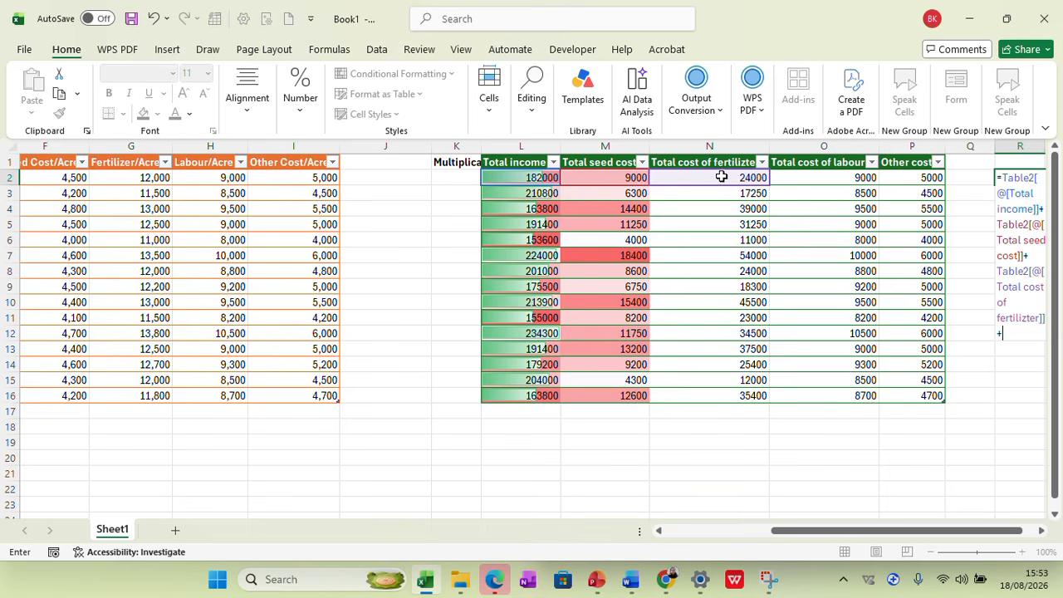
click(820, 175)
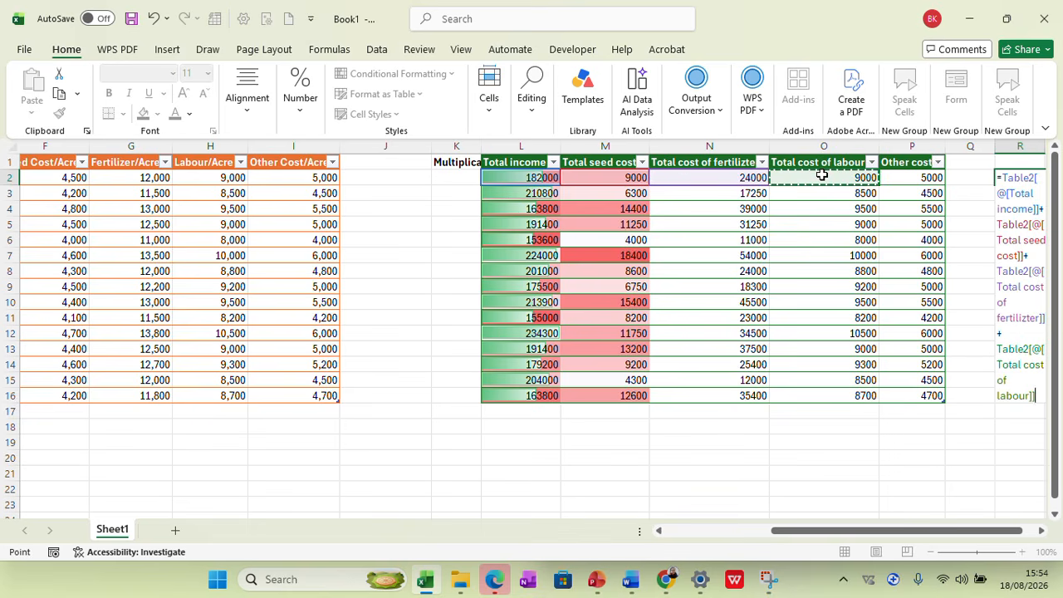
text(+)
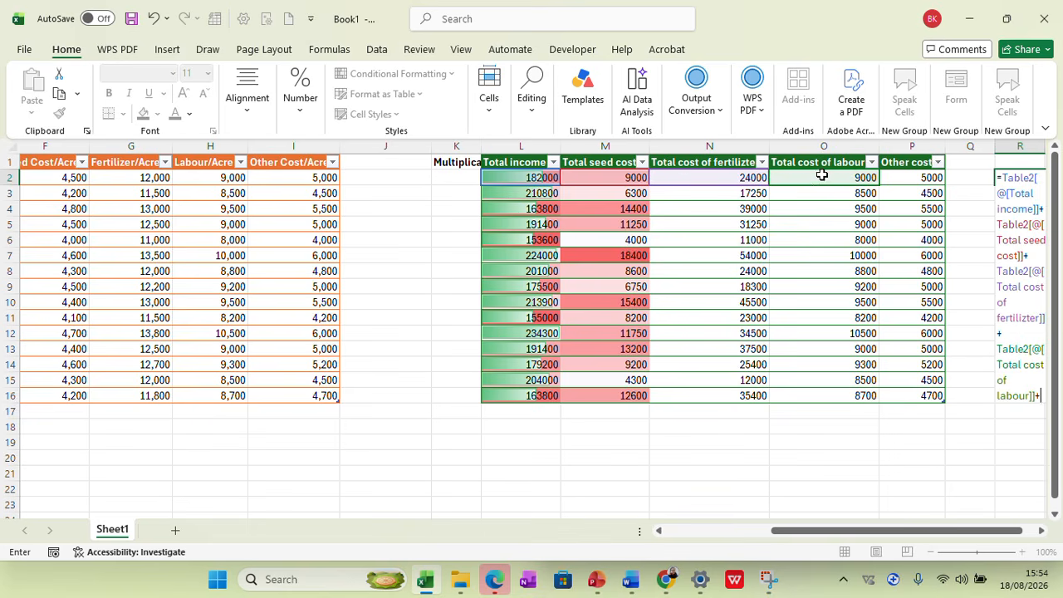
click(922, 180)
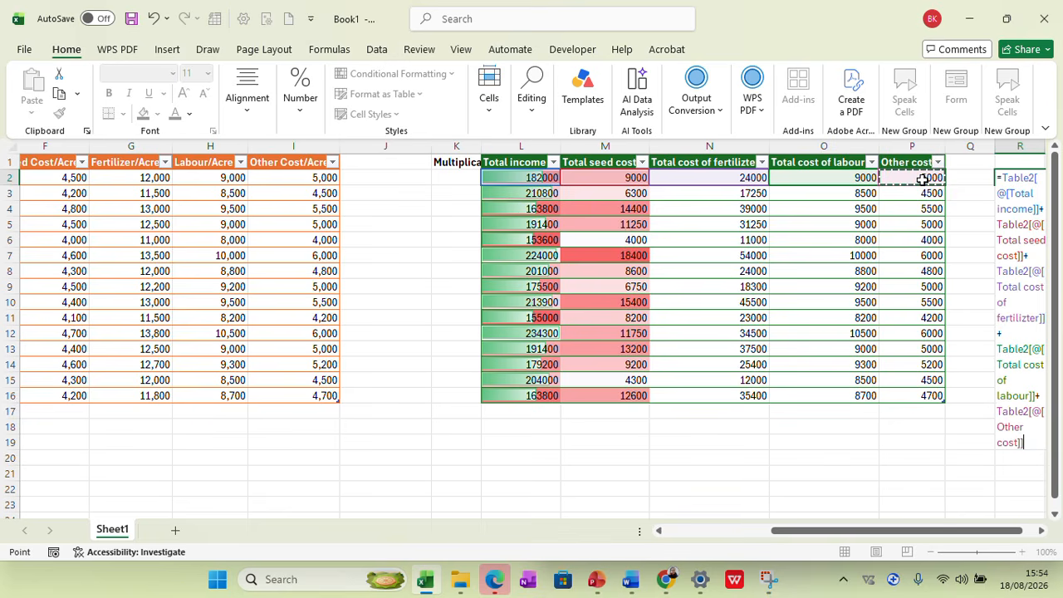
key(Return)
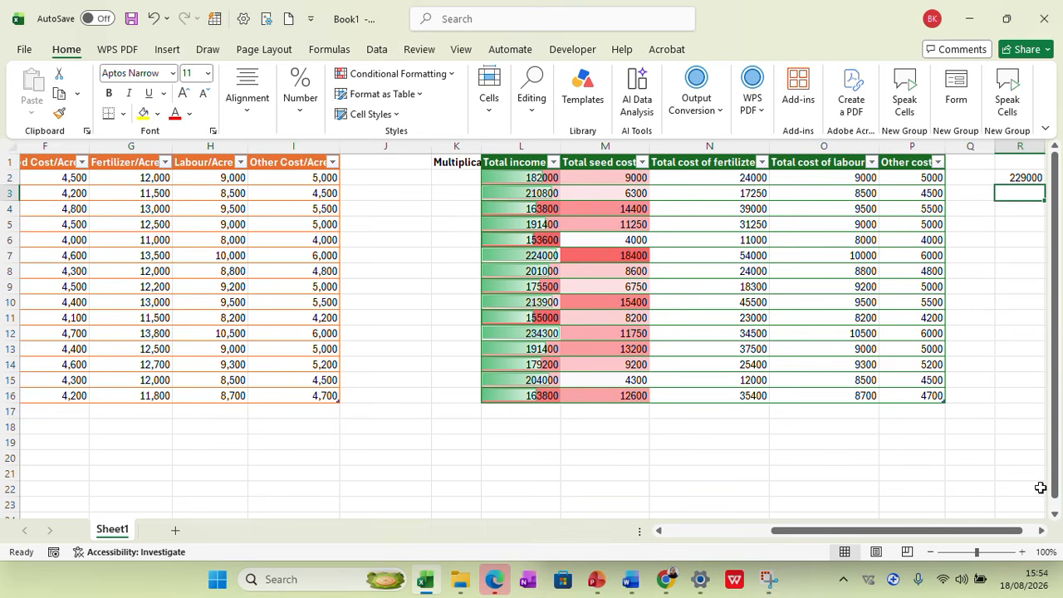
Examine the table references in the addition formula in R2
drag(1003, 533, 1046, 531)
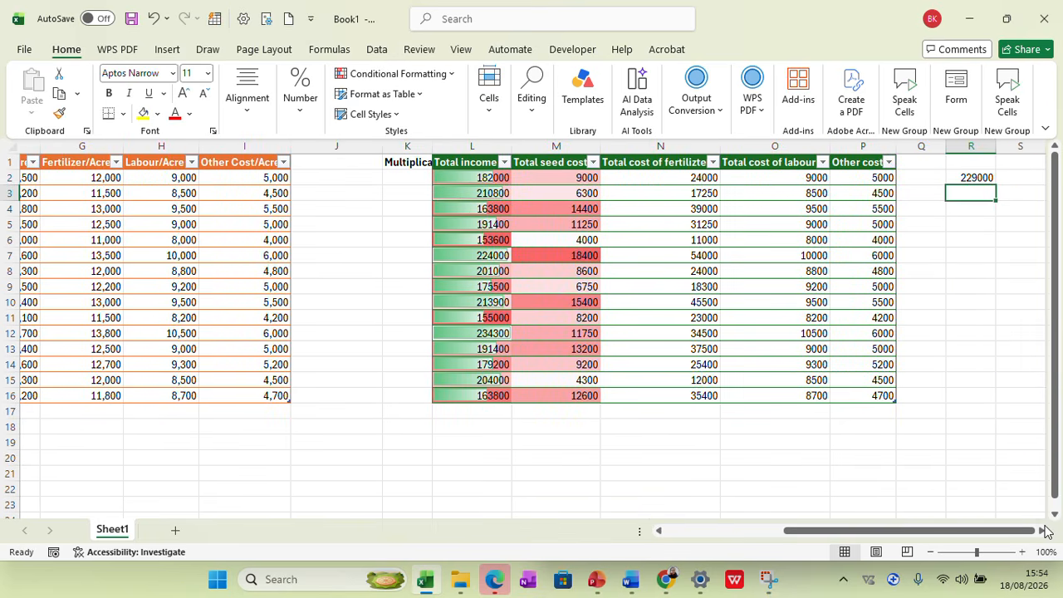
click(959, 177)
double_click(959, 177)
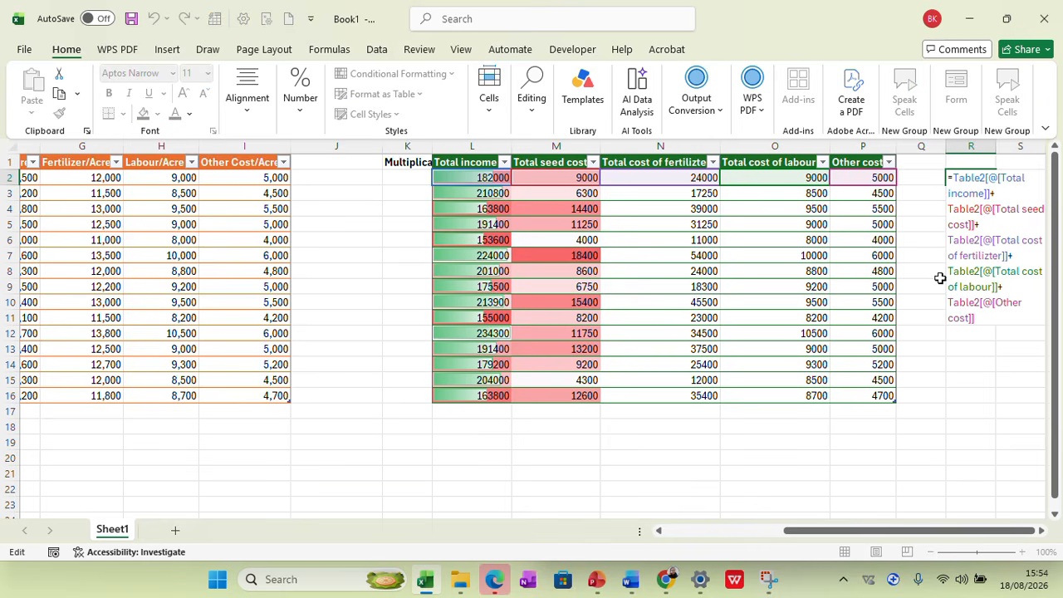
click(954, 382)
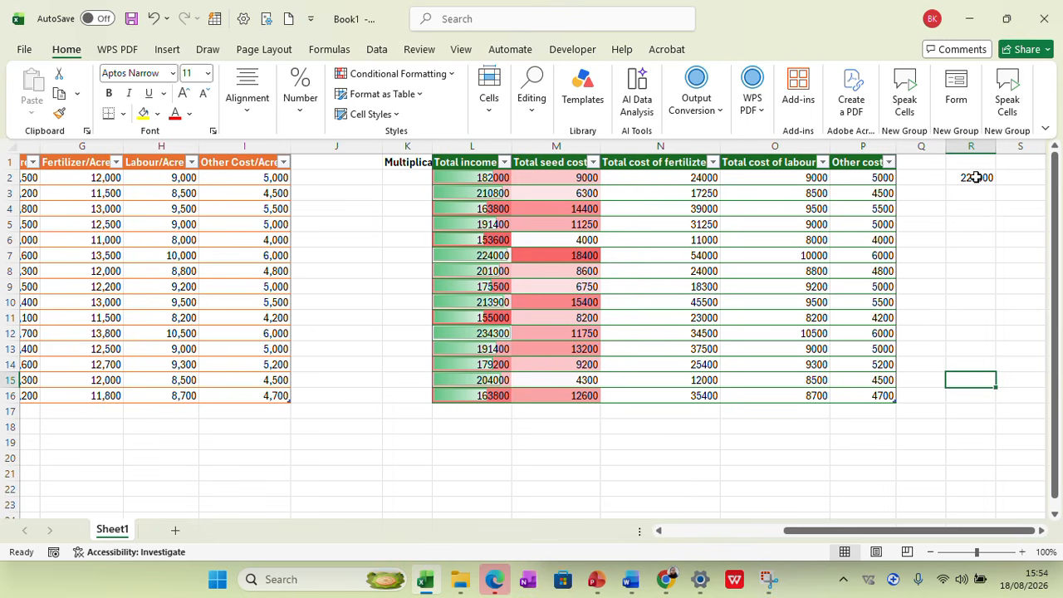
Clear the whole plus-operator formula from R2
key(BackSpace)
double_click(977, 177)
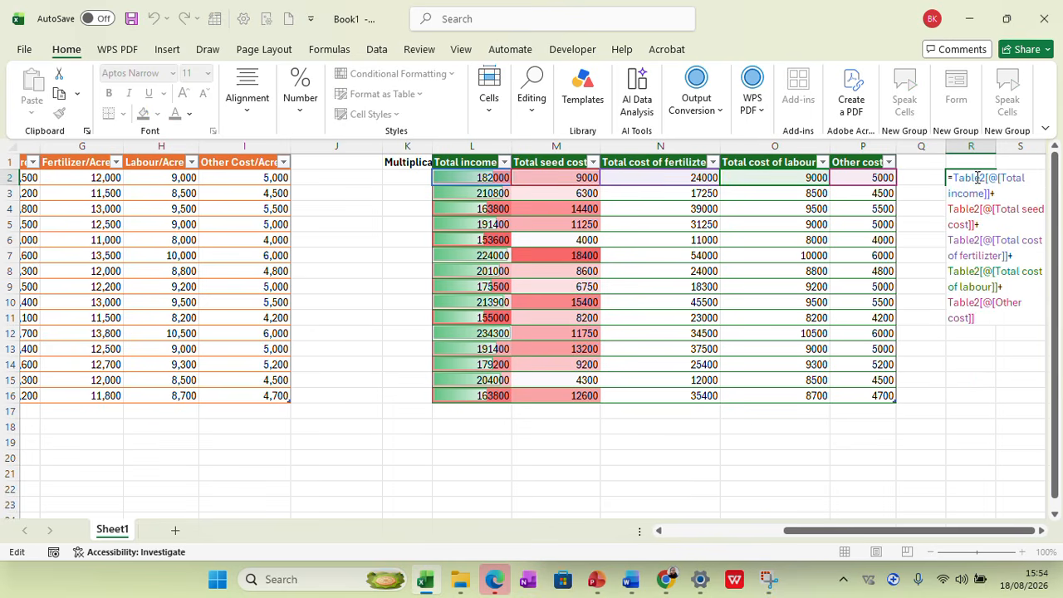
right_click(984, 317)
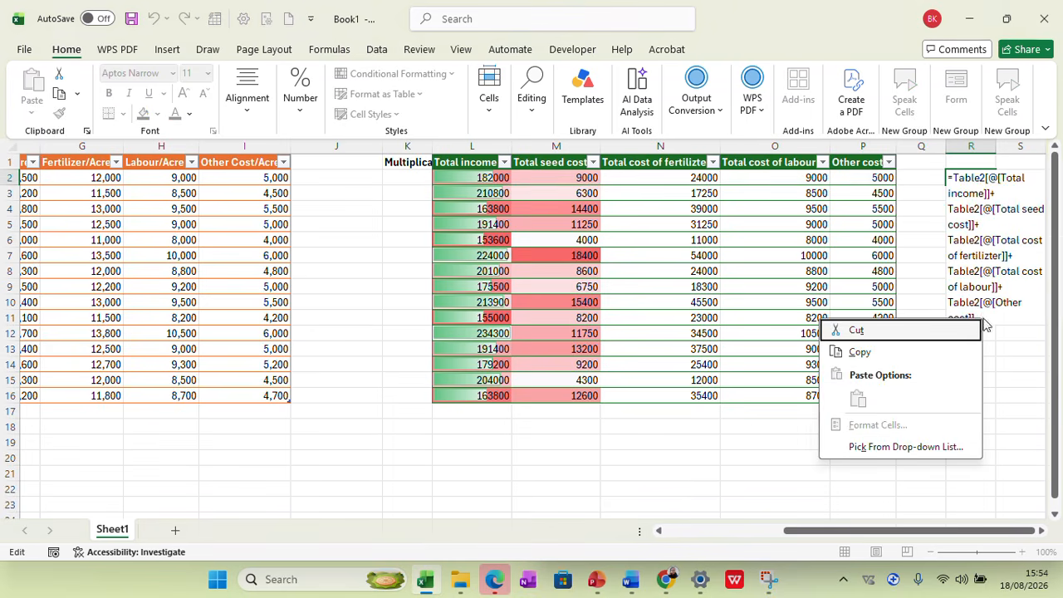
click(957, 244)
right_click(977, 322)
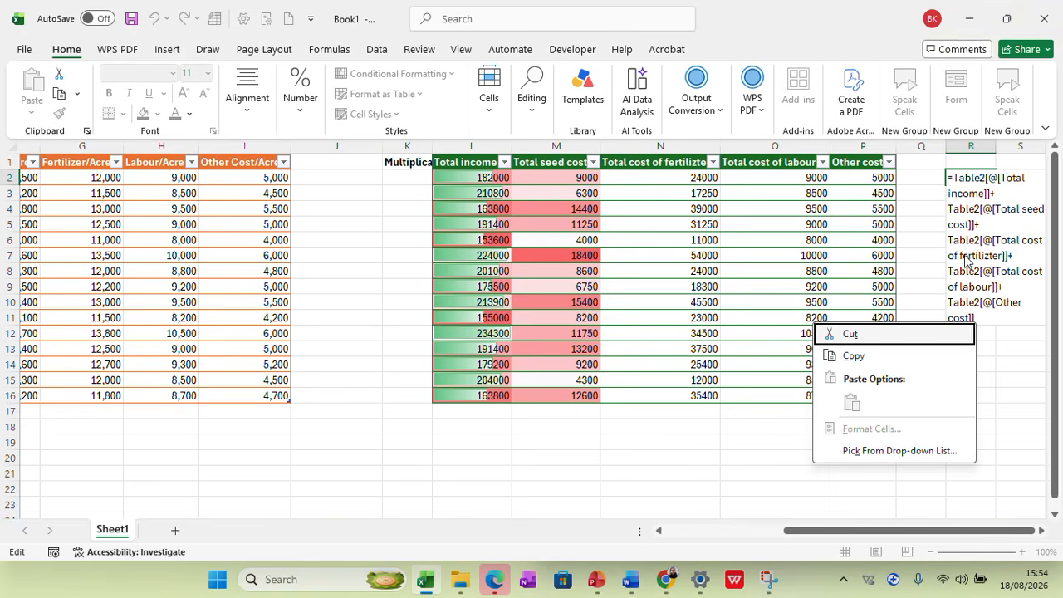
key(Escape)
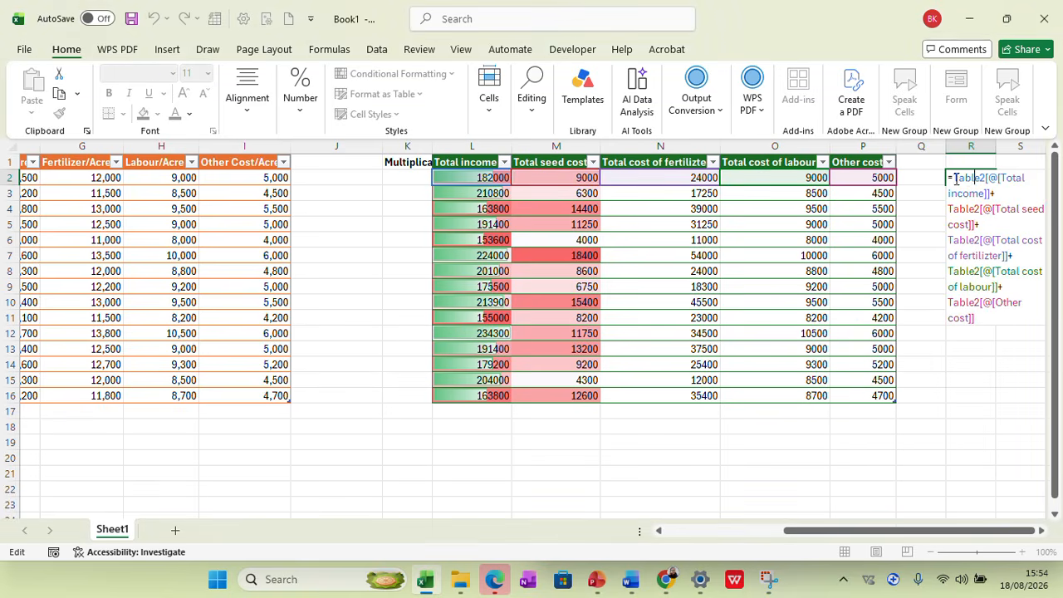
right_click(968, 310)
key(Escape)
right_click(950, 536)
click(983, 328)
drag(977, 321, 949, 177)
key(BackSpace)
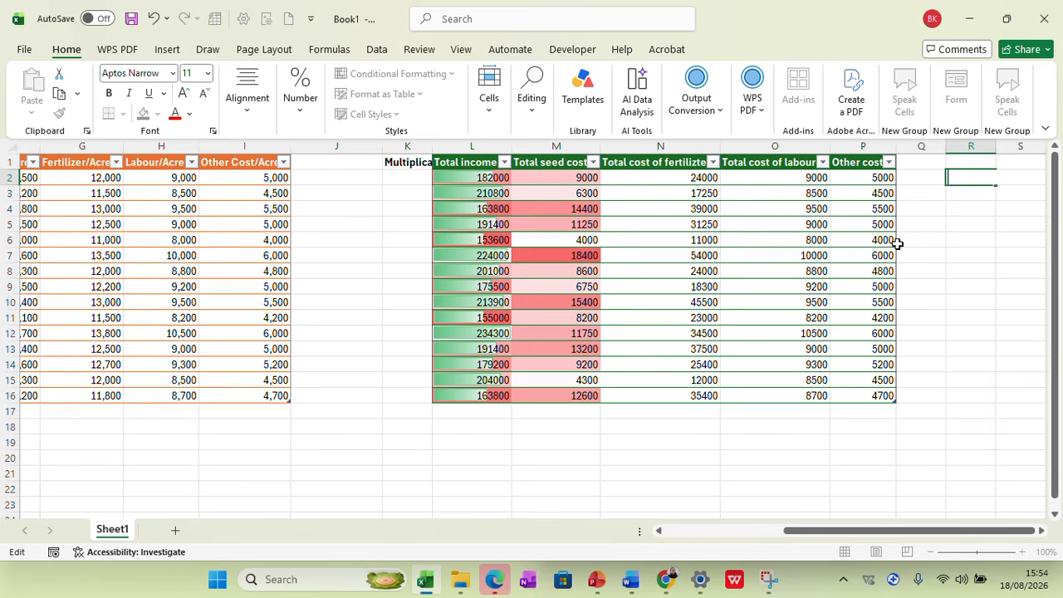
Write a SUM formula in R2 with the row's Total income, seed cost, fertilizer cost, labour cost and Other cost as separate arguments
text(=)
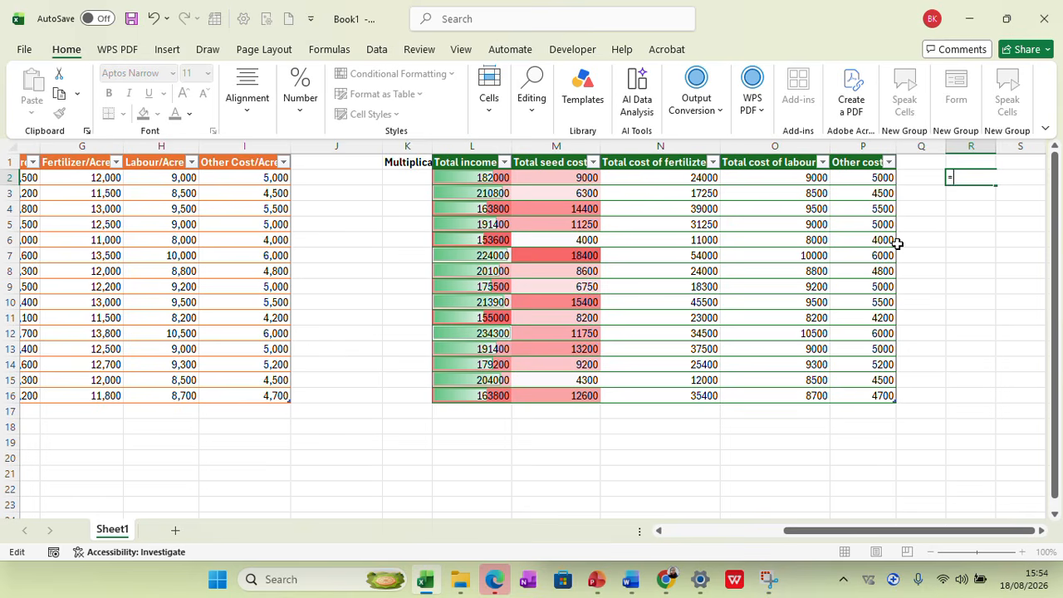
text(sum)
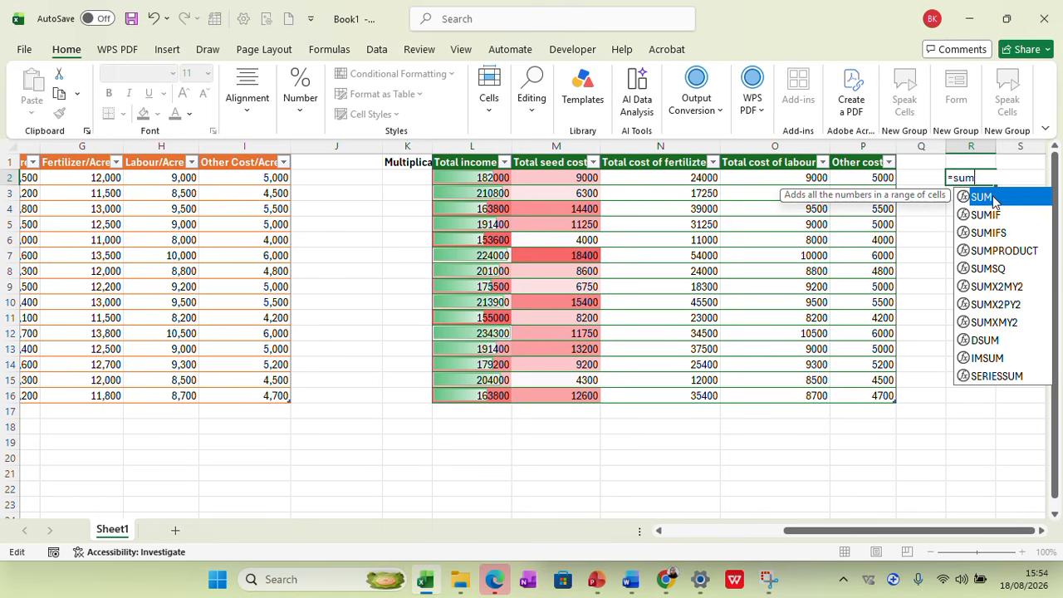
double_click(994, 199)
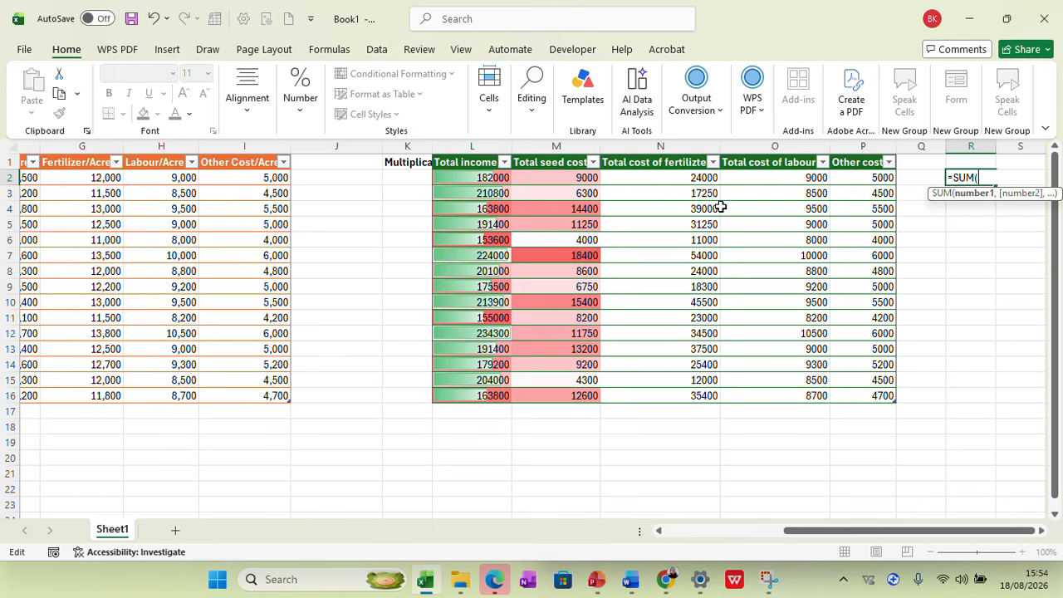
click(501, 178)
text(,)
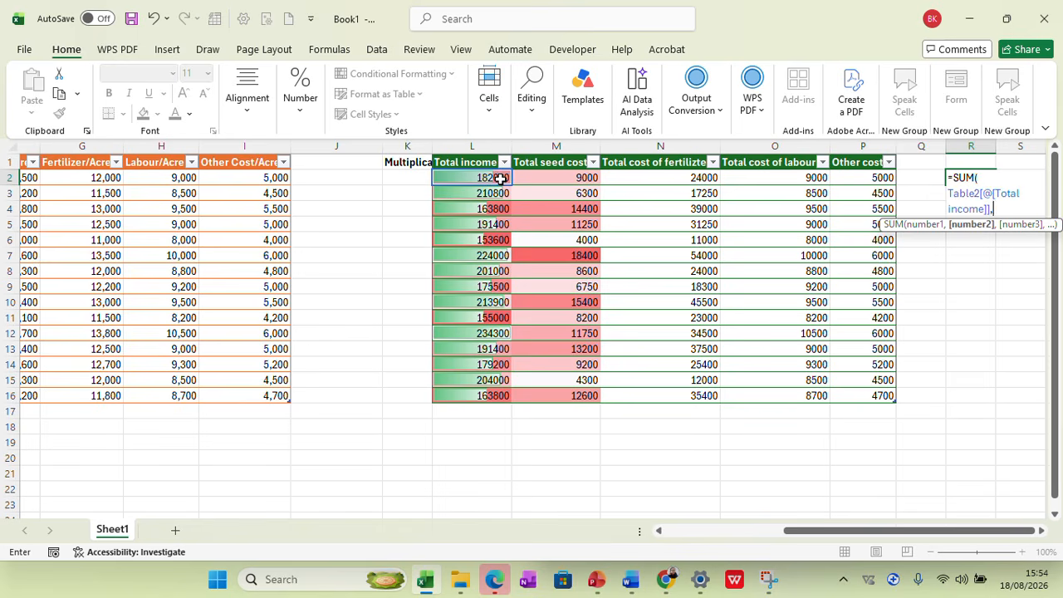
click(583, 178)
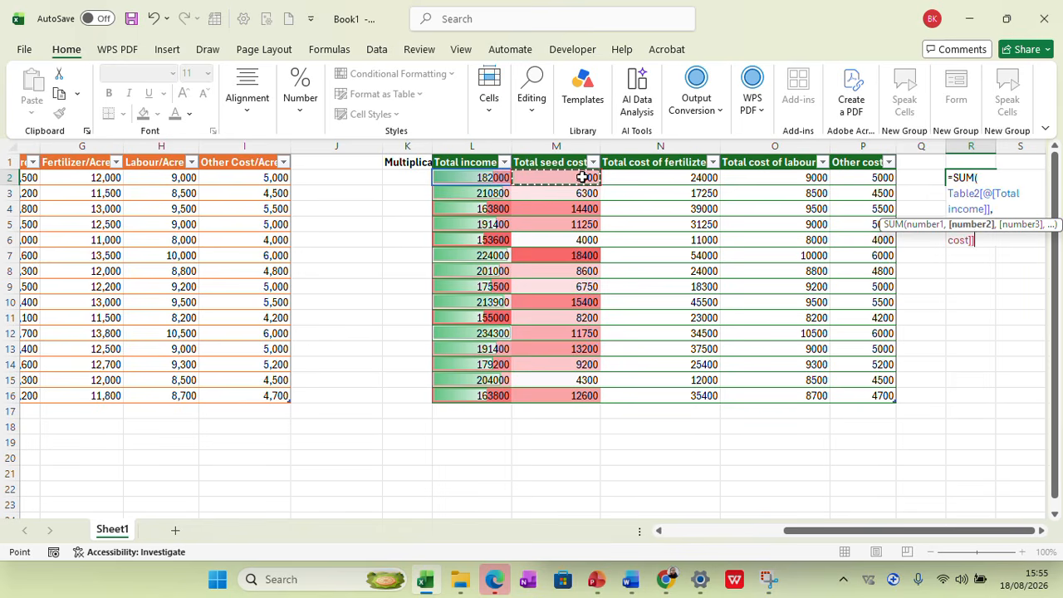
text(,)
click(620, 178)
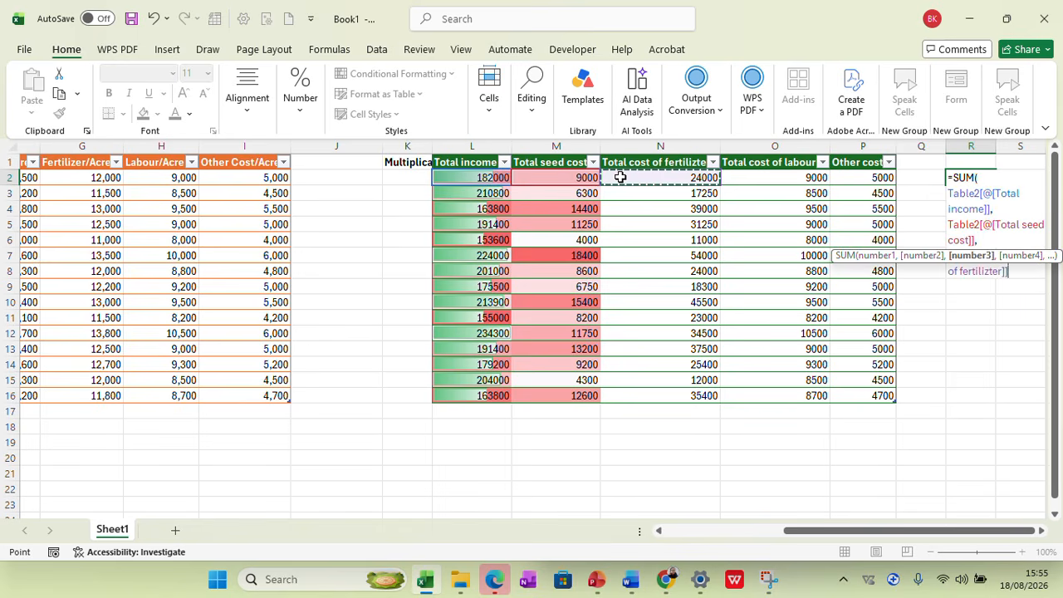
text(,)
click(738, 178)
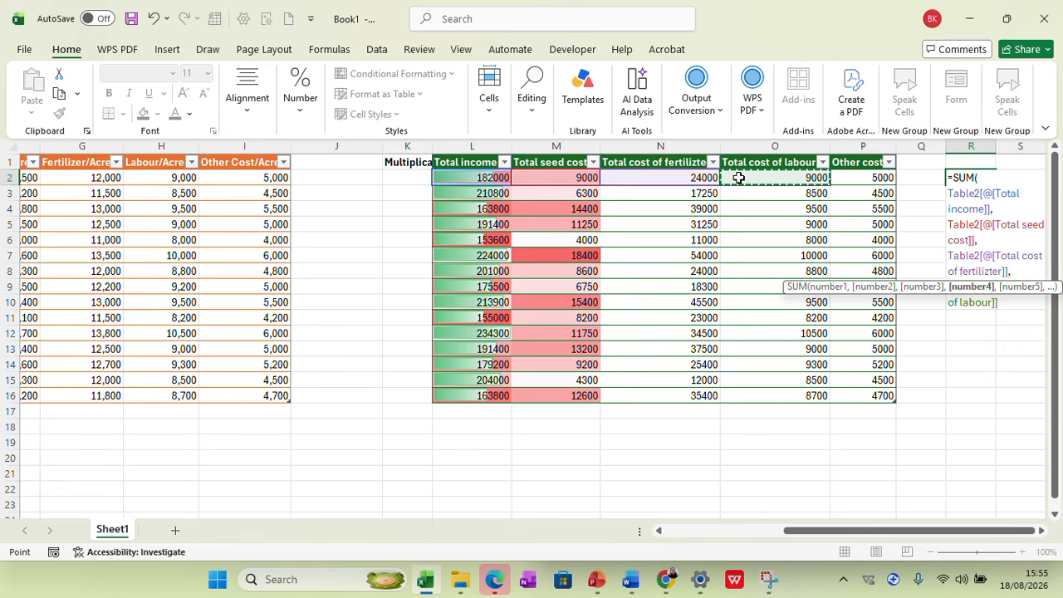
text(,)
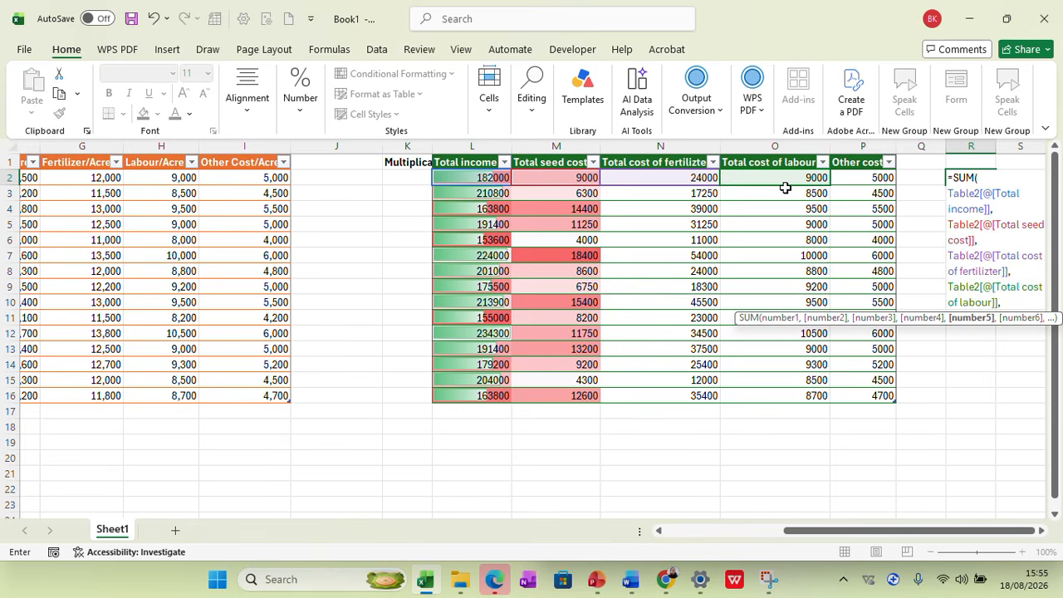
click(848, 178)
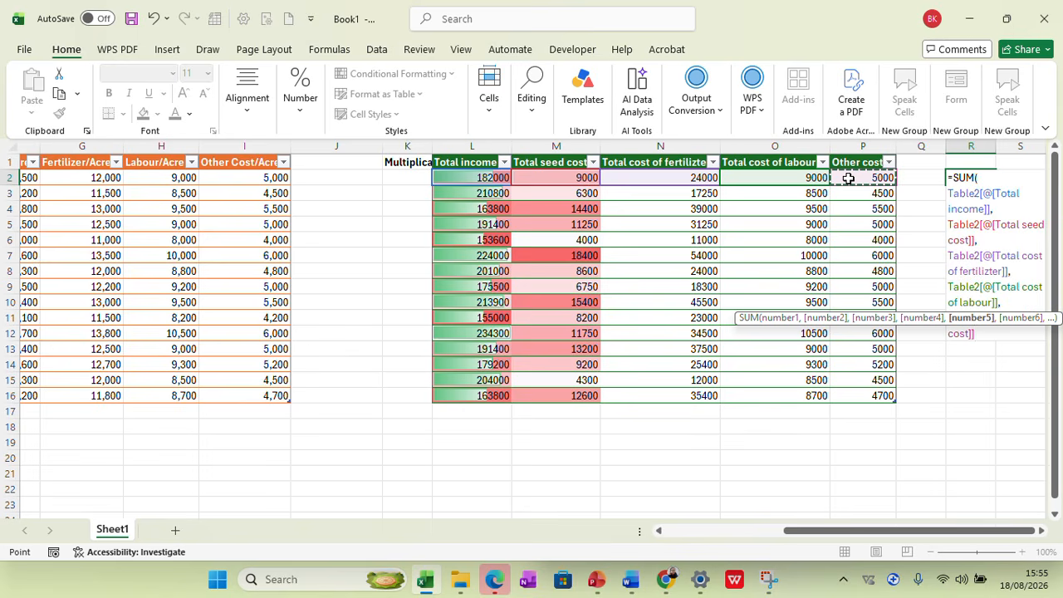
text())
Remove the Total income argument from the SUM formula in R2 so it adds only the four cost columns
click(952, 177)
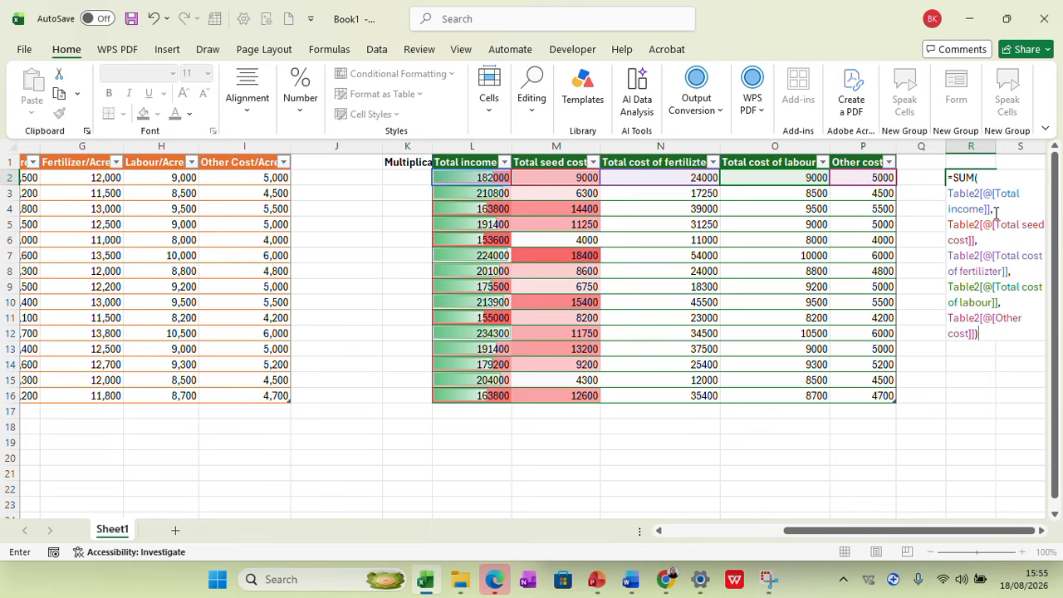
drag(995, 211, 960, 194)
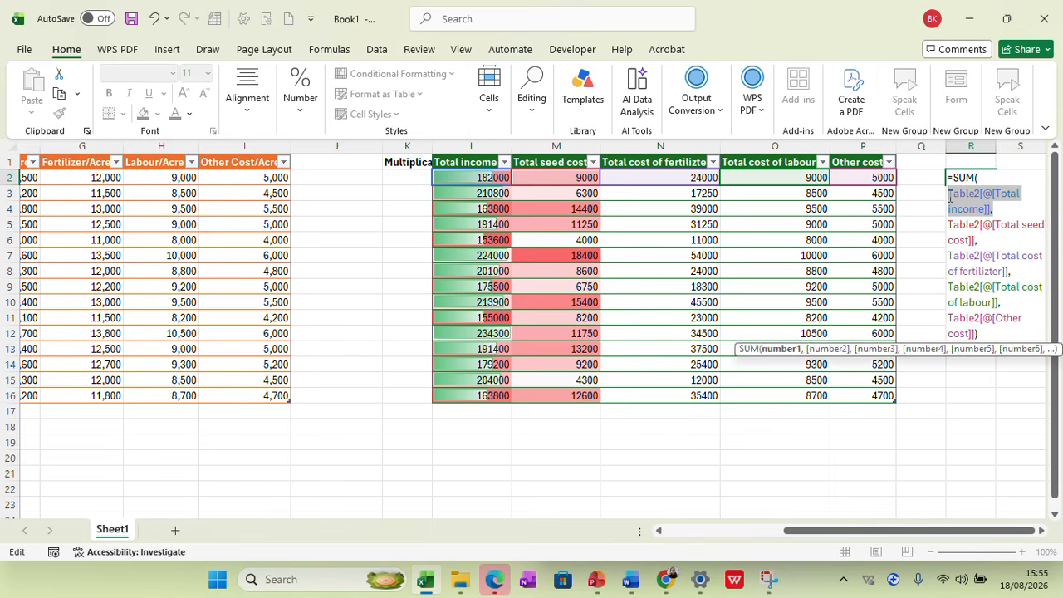
key(Delete)
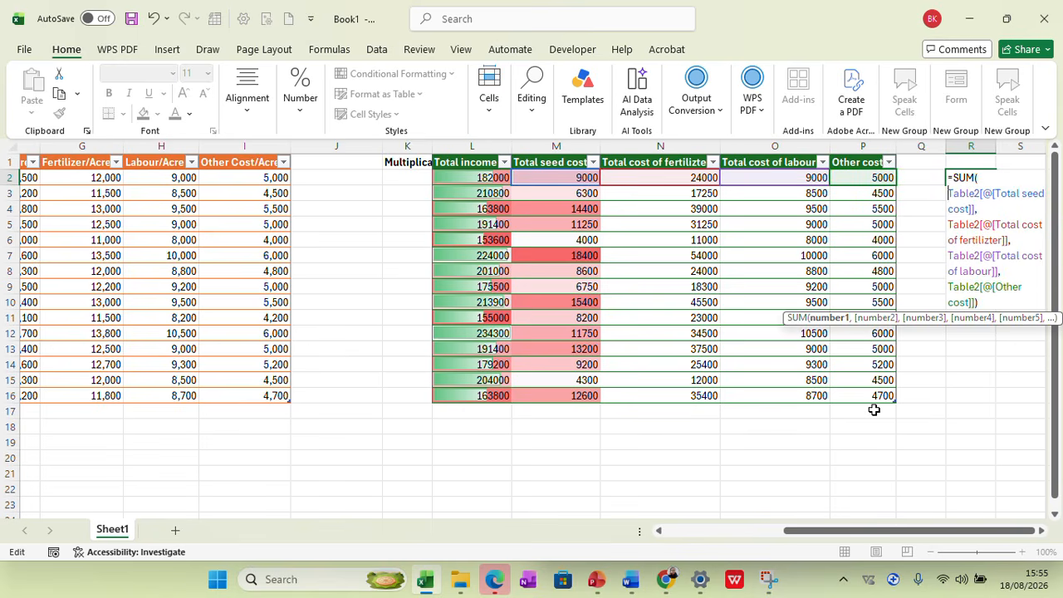
key(Return)
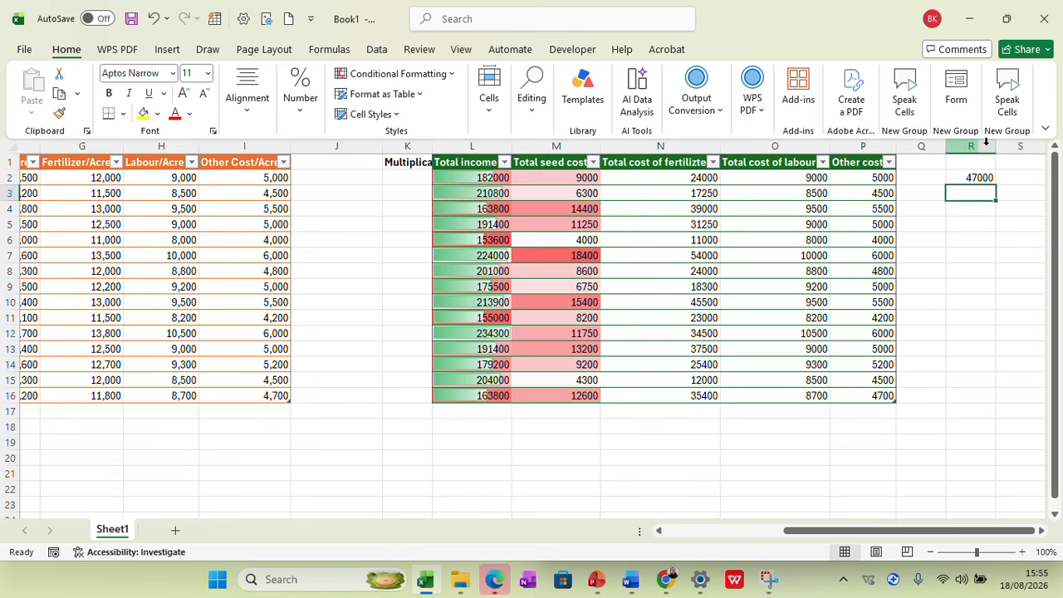
Fill the SUM formula from R2 down to R16
click(969, 178)
drag(994, 187, 962, 409)
click(994, 359)
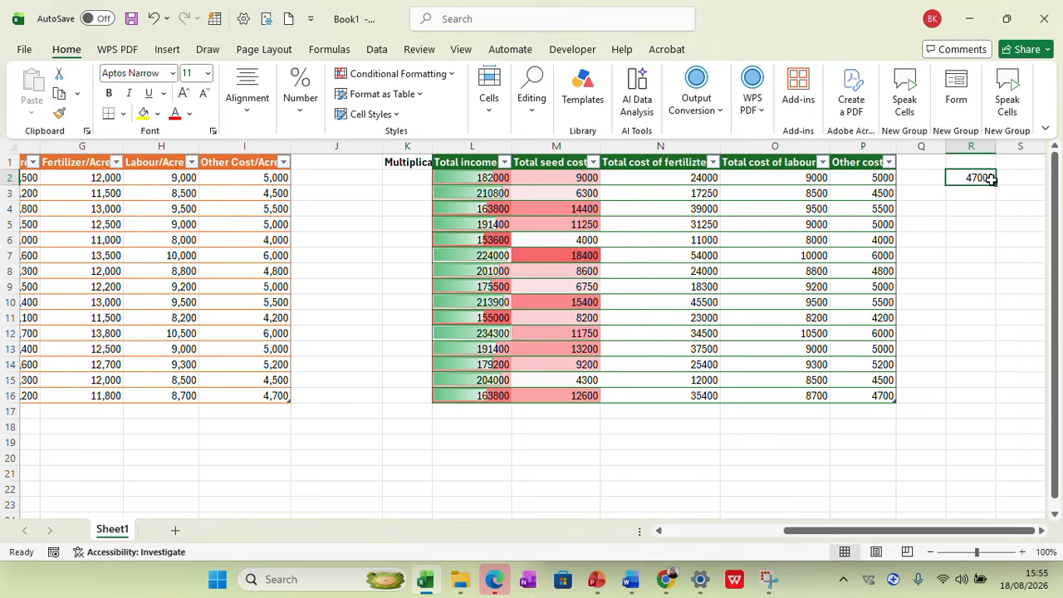
drag(996, 183, 975, 402)
click(902, 448)
drag(877, 529, 962, 529)
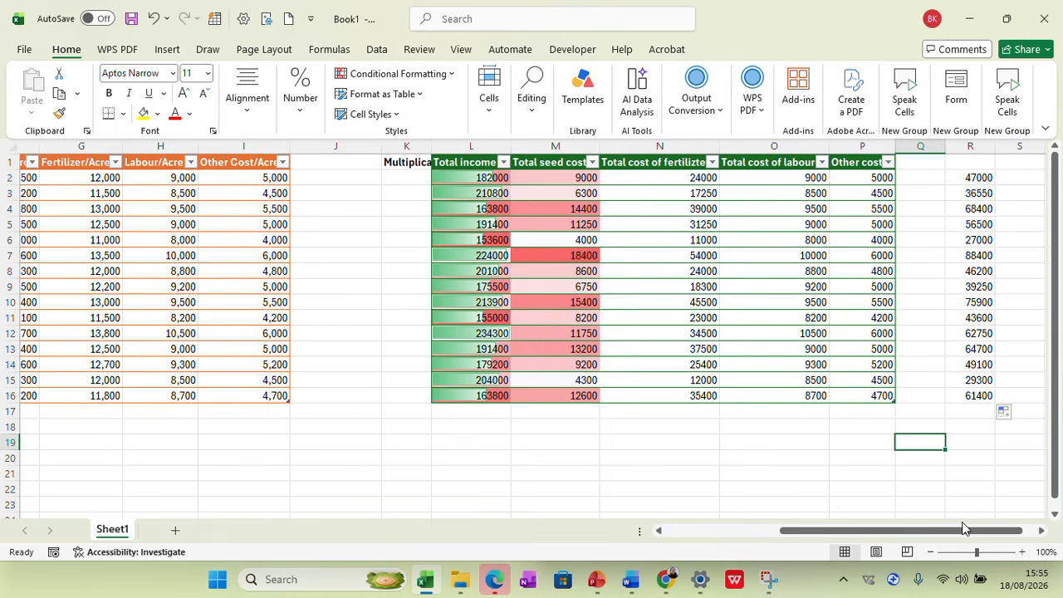
Enter a formula in S2 that subtracts the summed costs in R2 from the row's Total income
right_click(1020, 534)
click(1013, 519)
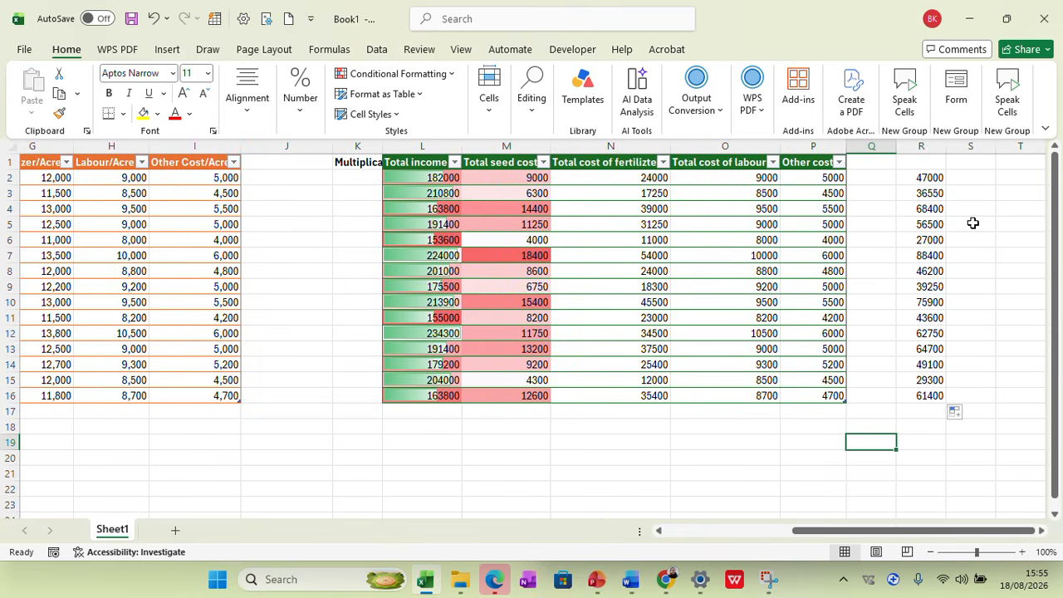
click(977, 180)
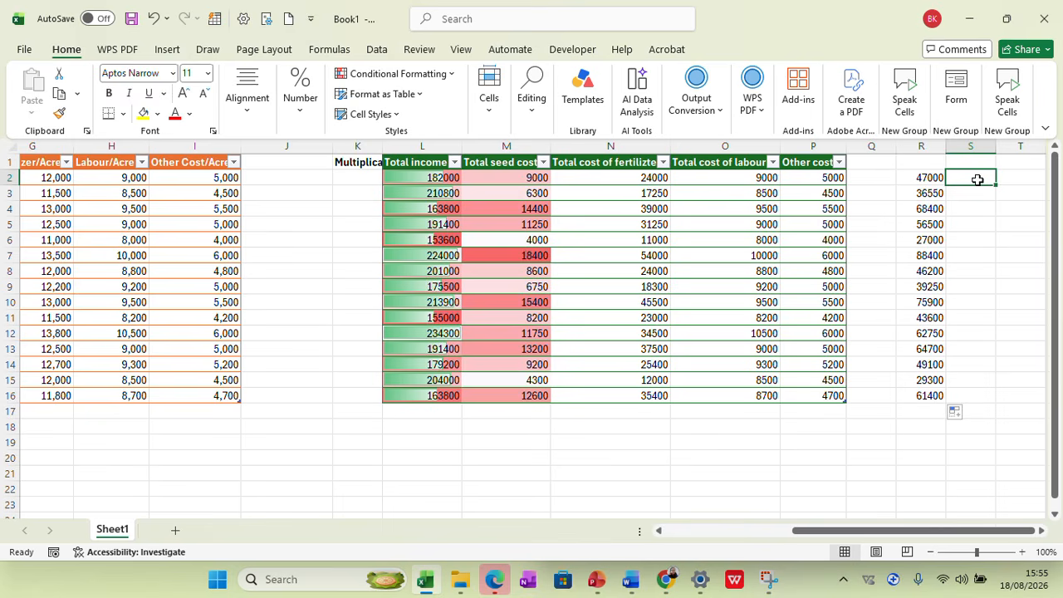
text(=)
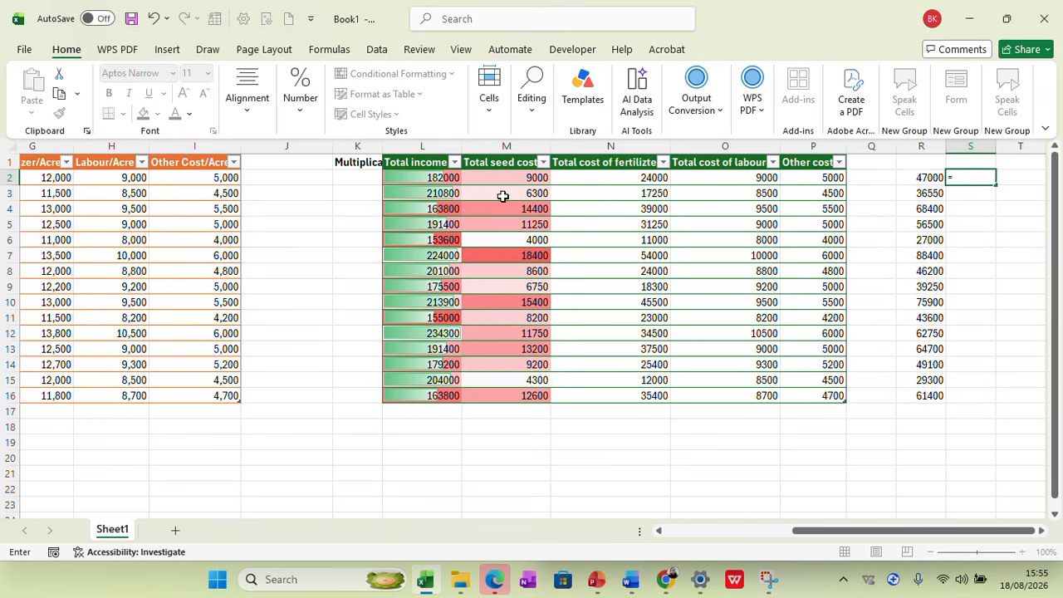
click(436, 179)
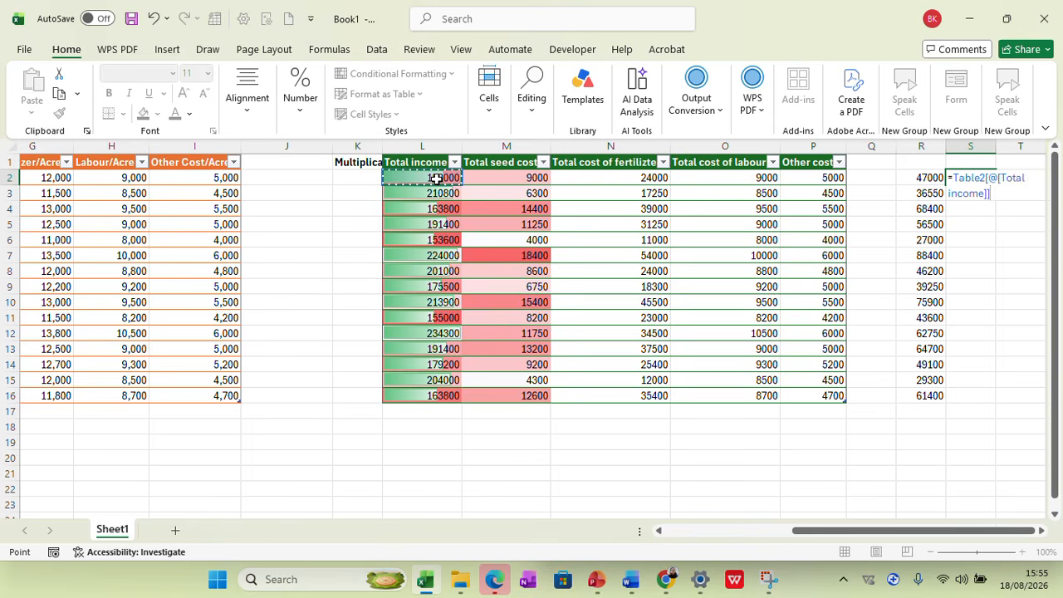
text(-)
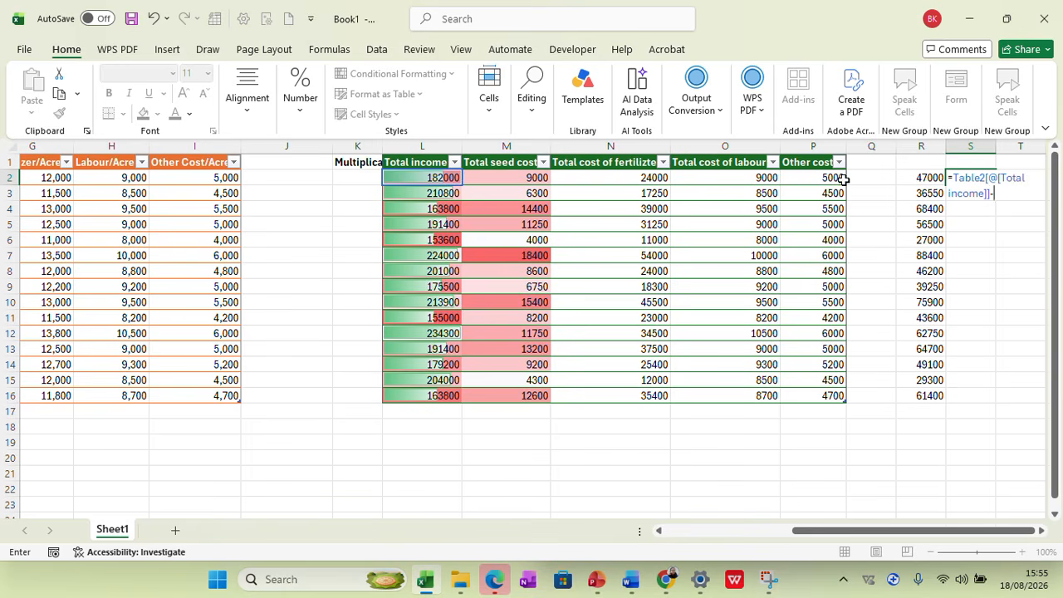
click(913, 178)
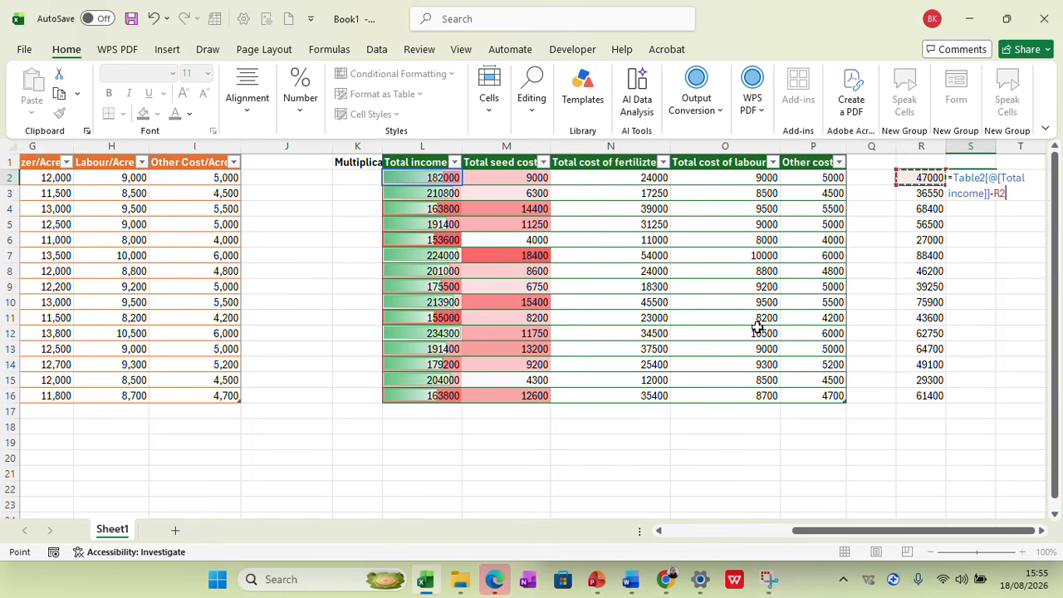
key(Return)
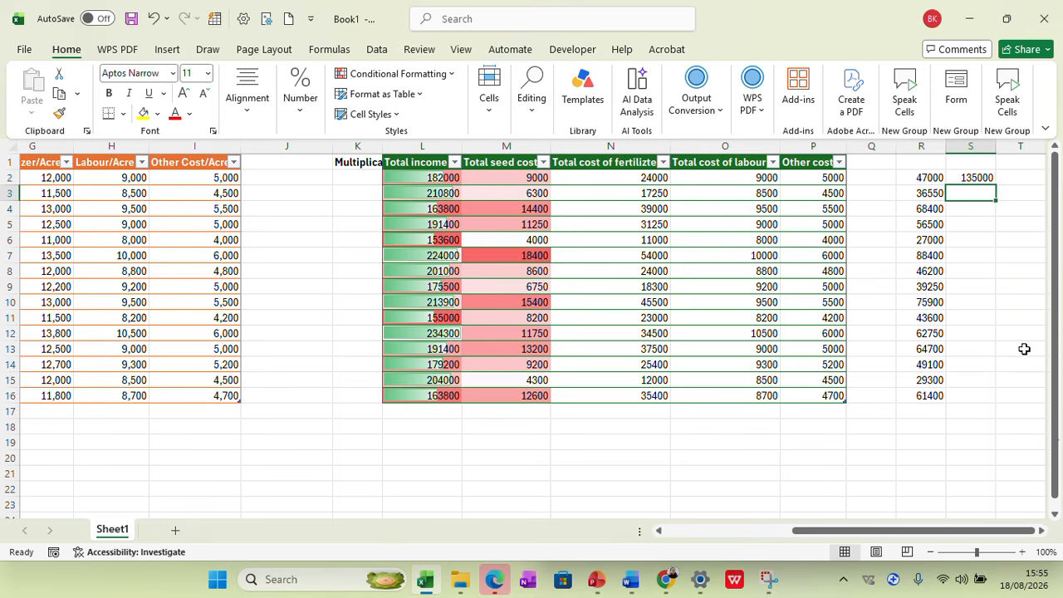
Fill the subtraction formula from S2 down to S16
click(973, 177)
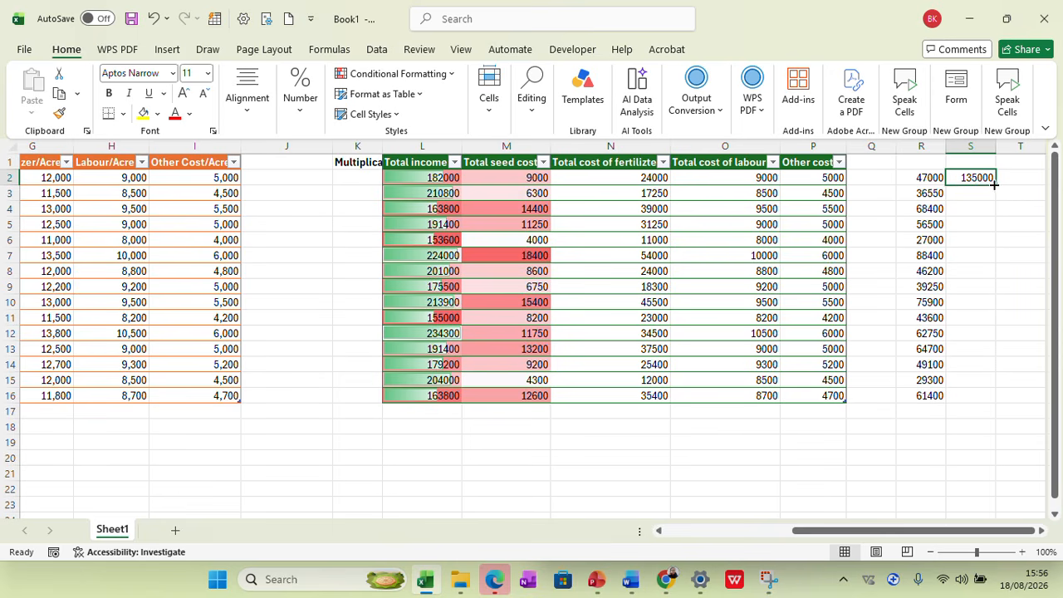
drag(994, 184, 964, 398)
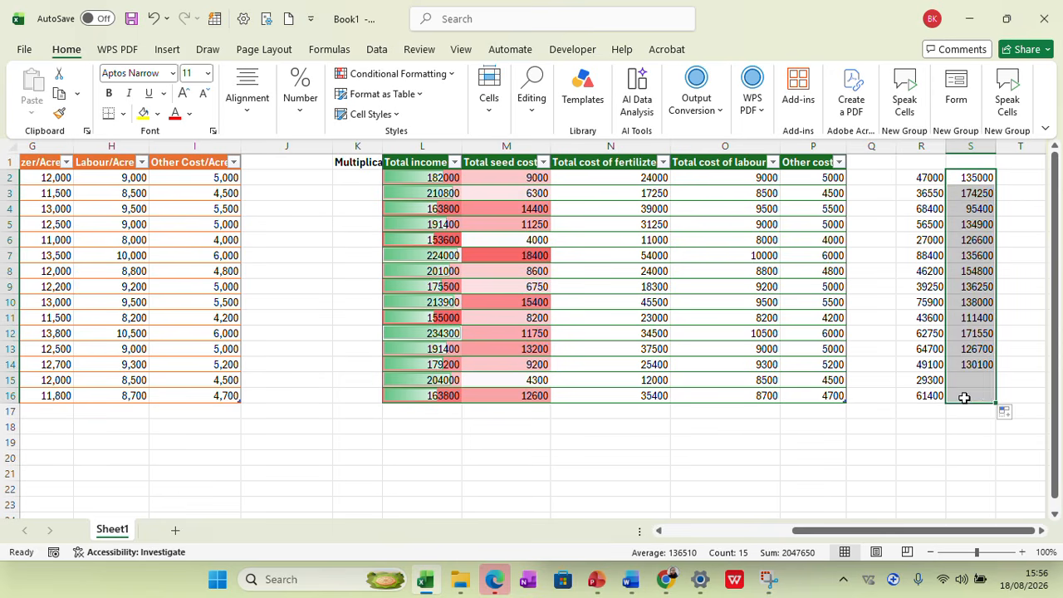
click(910, 436)
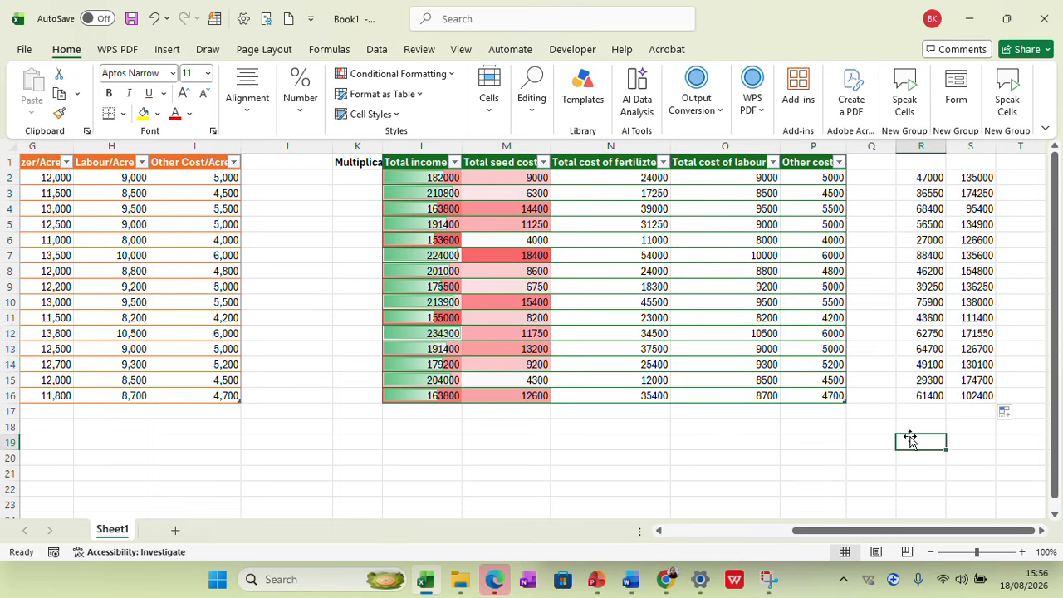
Select the income-minus-costs results in S2:S16
click(979, 180)
drag(979, 179, 978, 395)
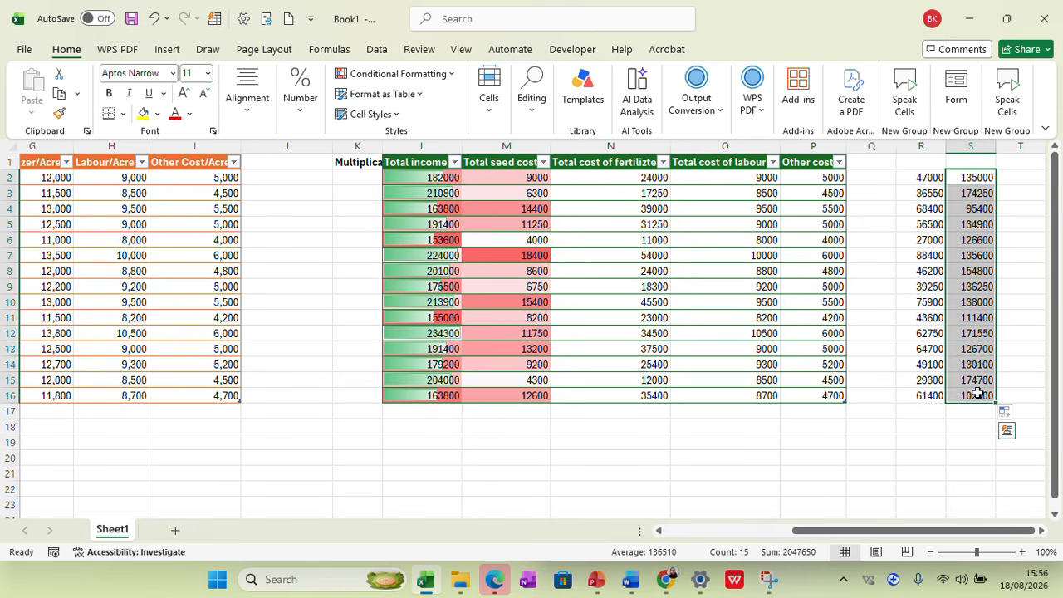